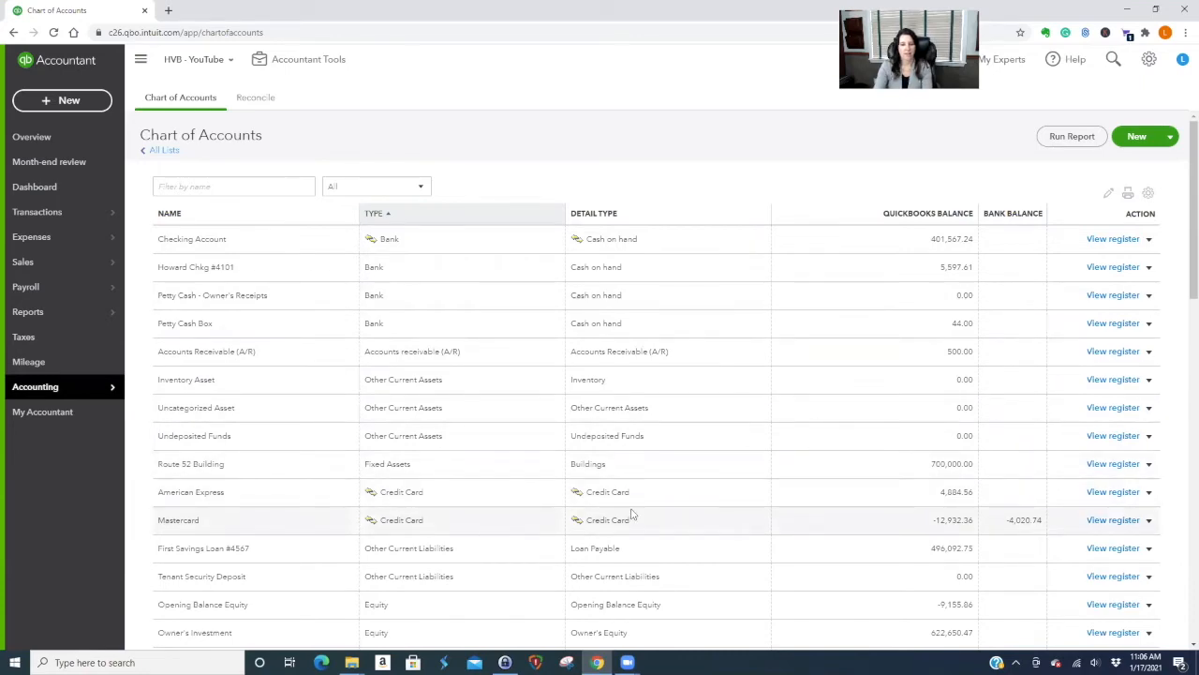
Start a new account in the Chart of Accounts with account type Income.
{"action": "scroll", "coordinate": [631, 514], "scroll_direction": "down", "scroll_amount": 2}
{"action": "scroll", "coordinate": [625, 513], "scroll_direction": "down", "scroll_amount": 2}
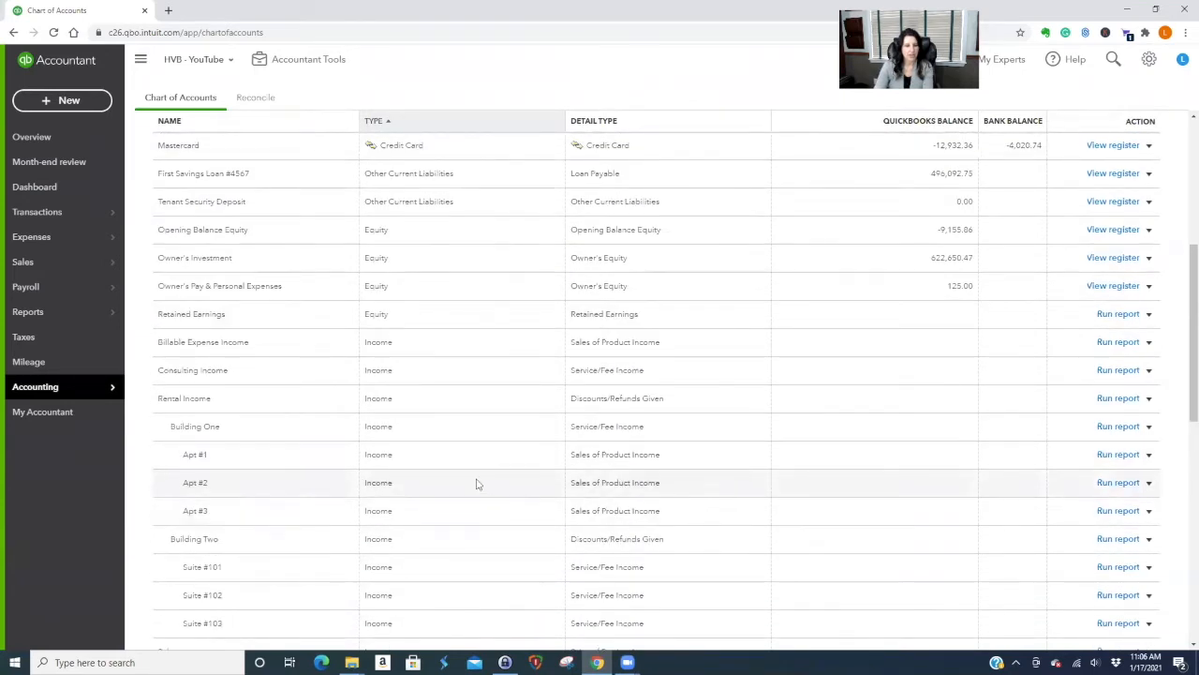
{"action": "scroll", "coordinate": [401, 426], "scroll_direction": "down", "scroll_amount": 2}
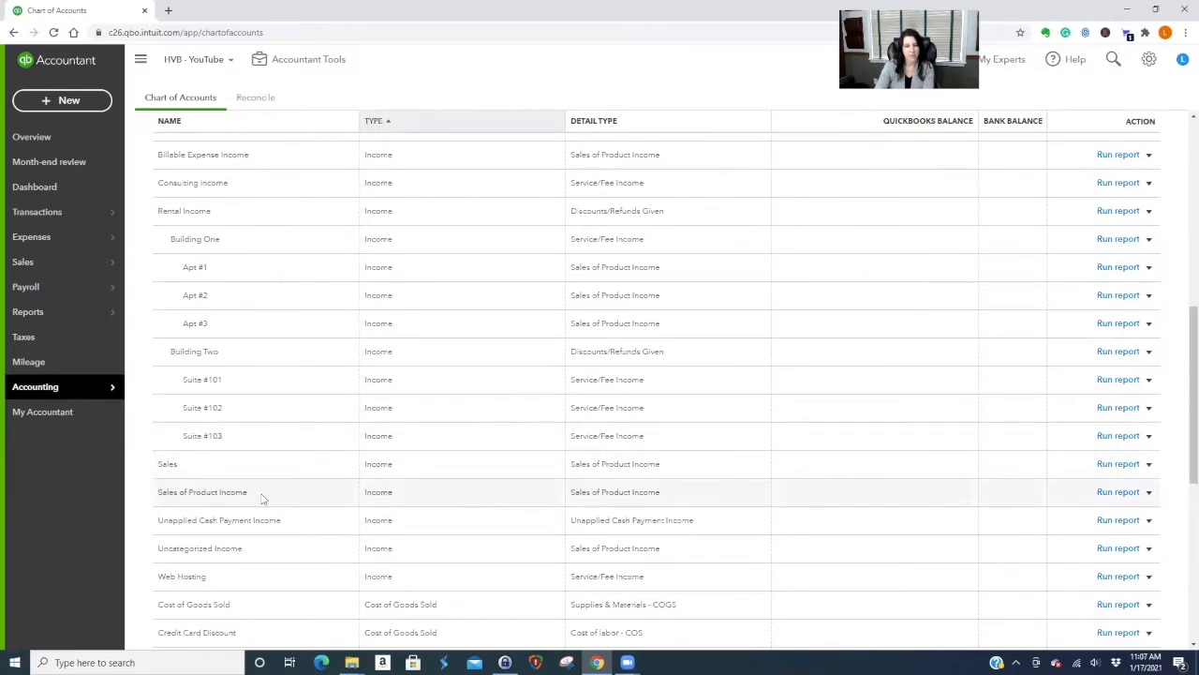
{"action": "scroll", "coordinate": [265, 497], "scroll_direction": "down", "scroll_amount": 1}
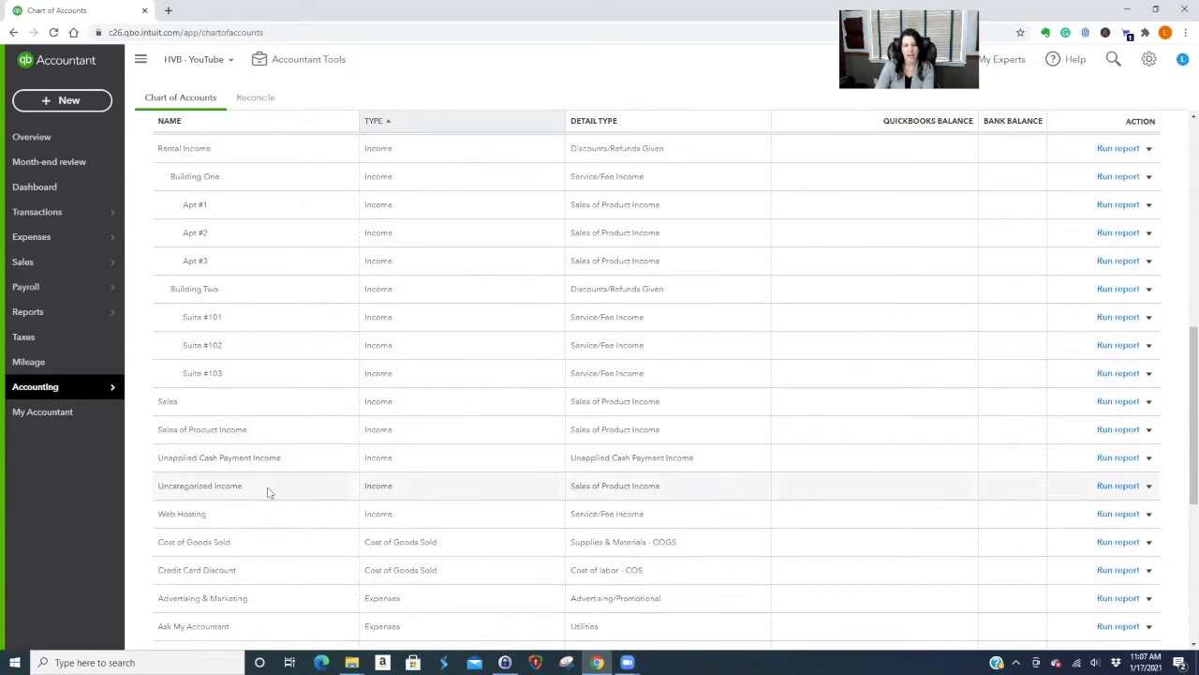
{"action": "scroll", "coordinate": [270, 493], "scroll_direction": "down", "scroll_amount": 2}
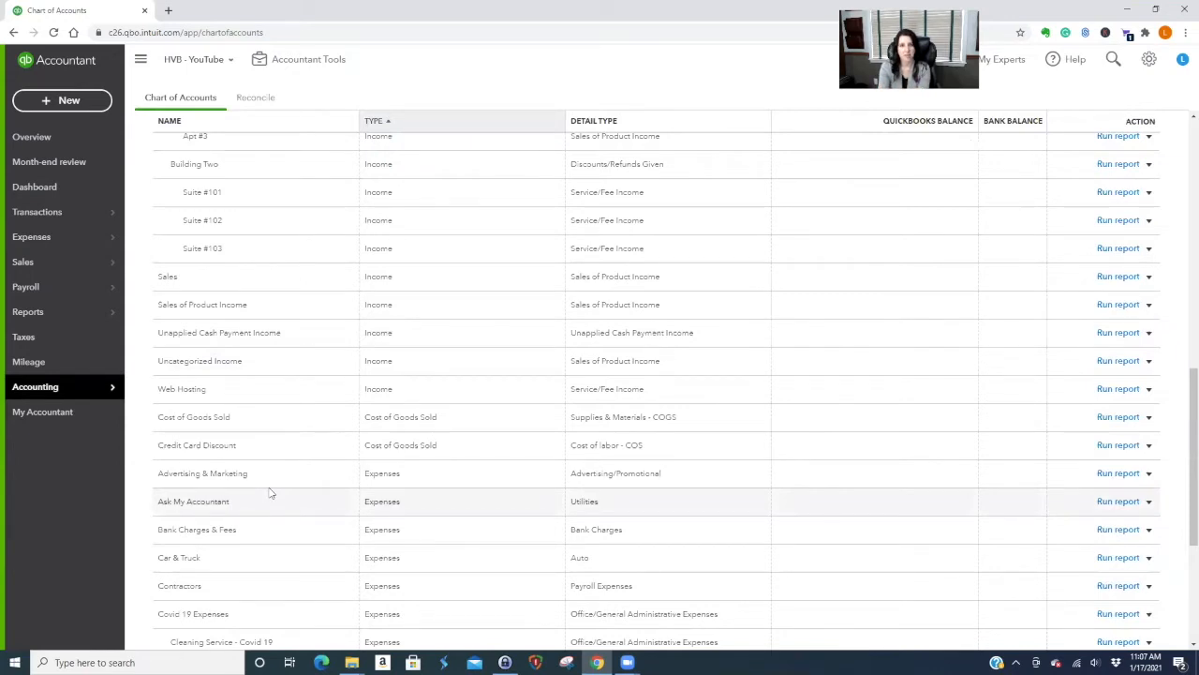
{"action": "scroll", "coordinate": [496, 531], "scroll_direction": "up", "scroll_amount": 10}
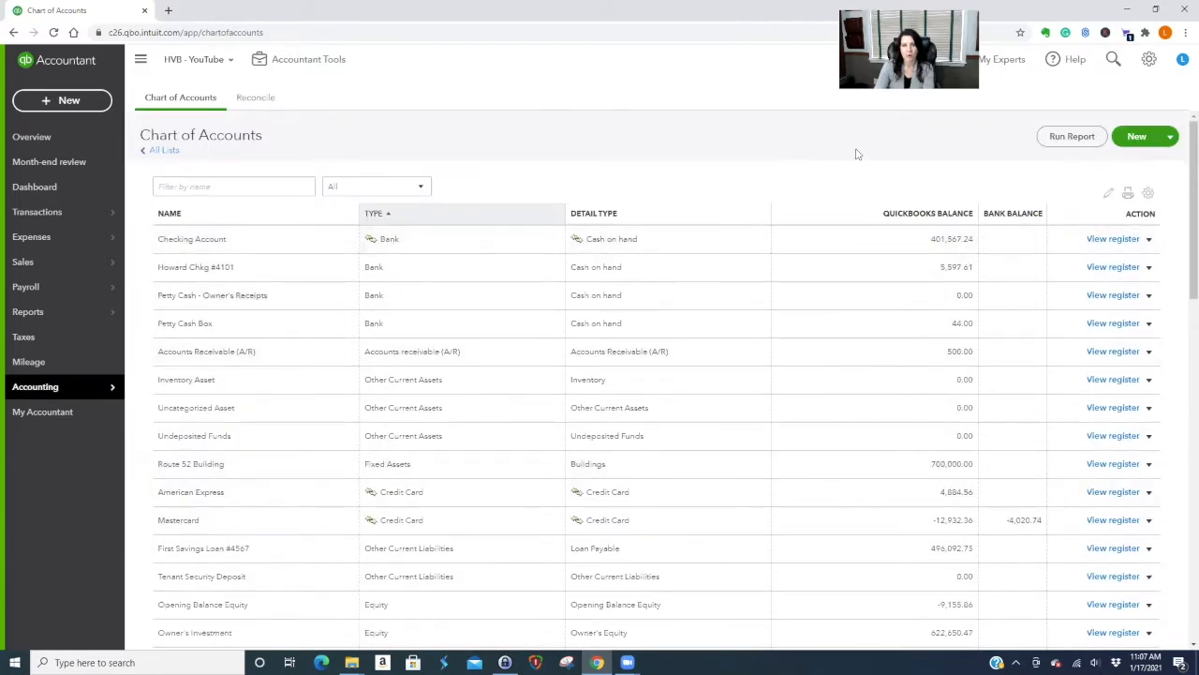
{"action": "left_click", "coordinate": [1137, 139]}
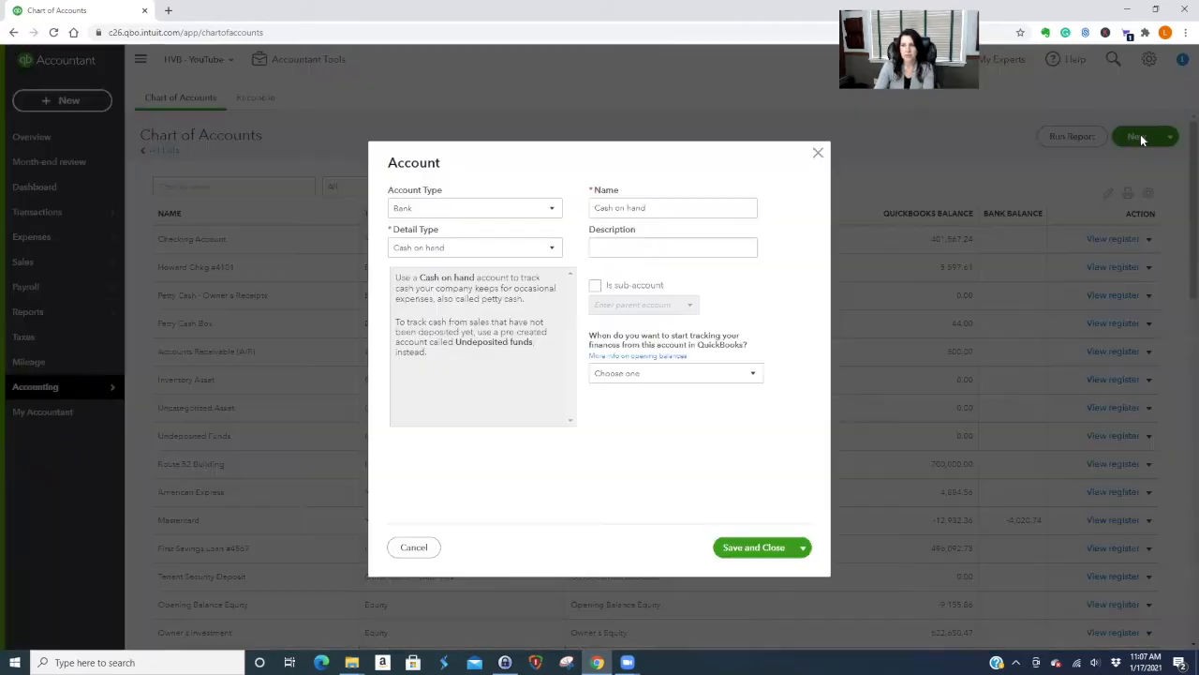
{"action": "left_click", "coordinate": [550, 208]}
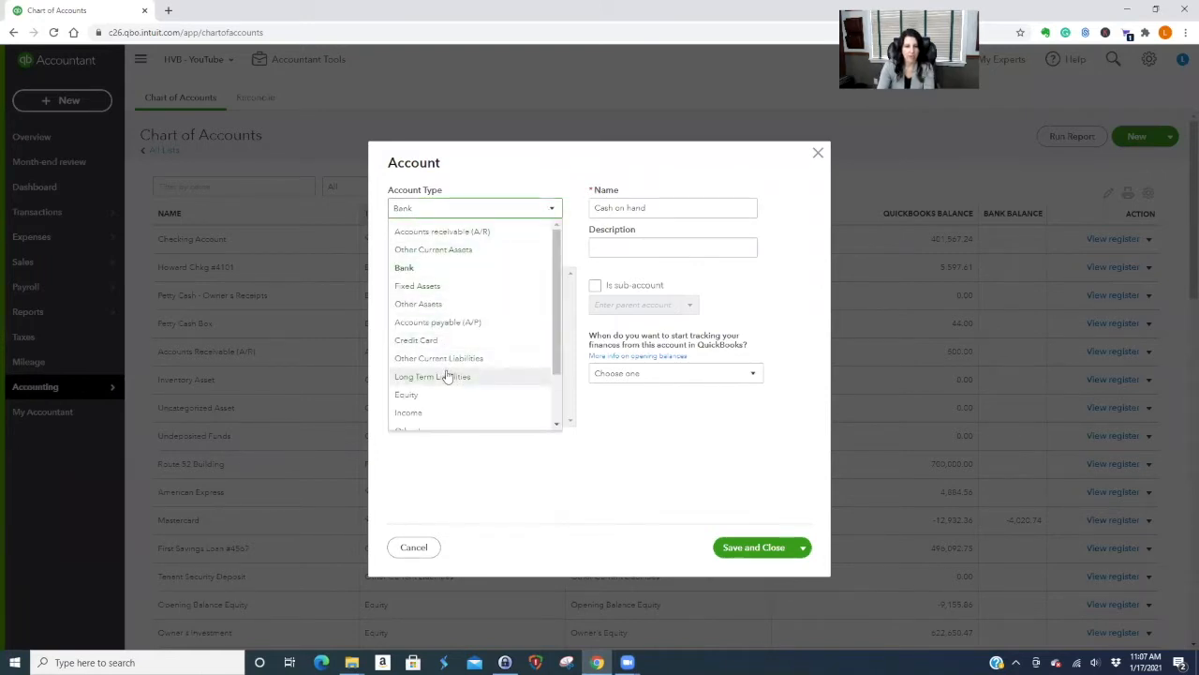
{"action": "left_click", "coordinate": [440, 411]}
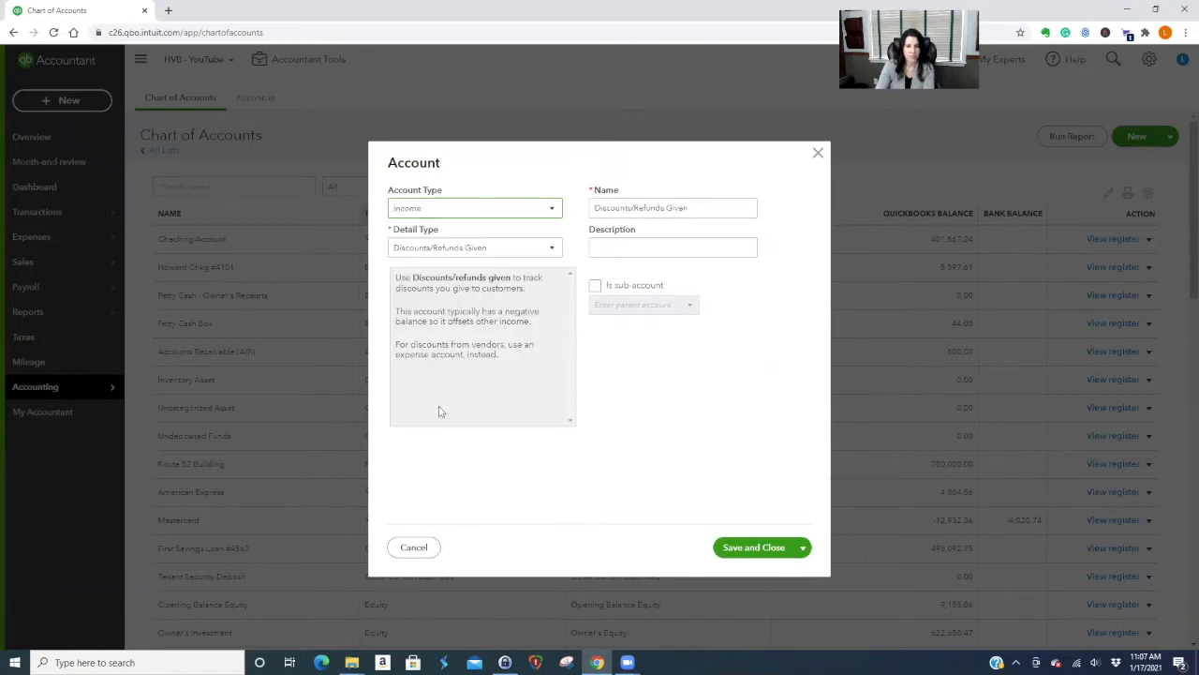
Choose the Service/Fee Income detail type, name the account Bookkeeping Income, and save it.
{"action": "left_click", "coordinate": [490, 250]}
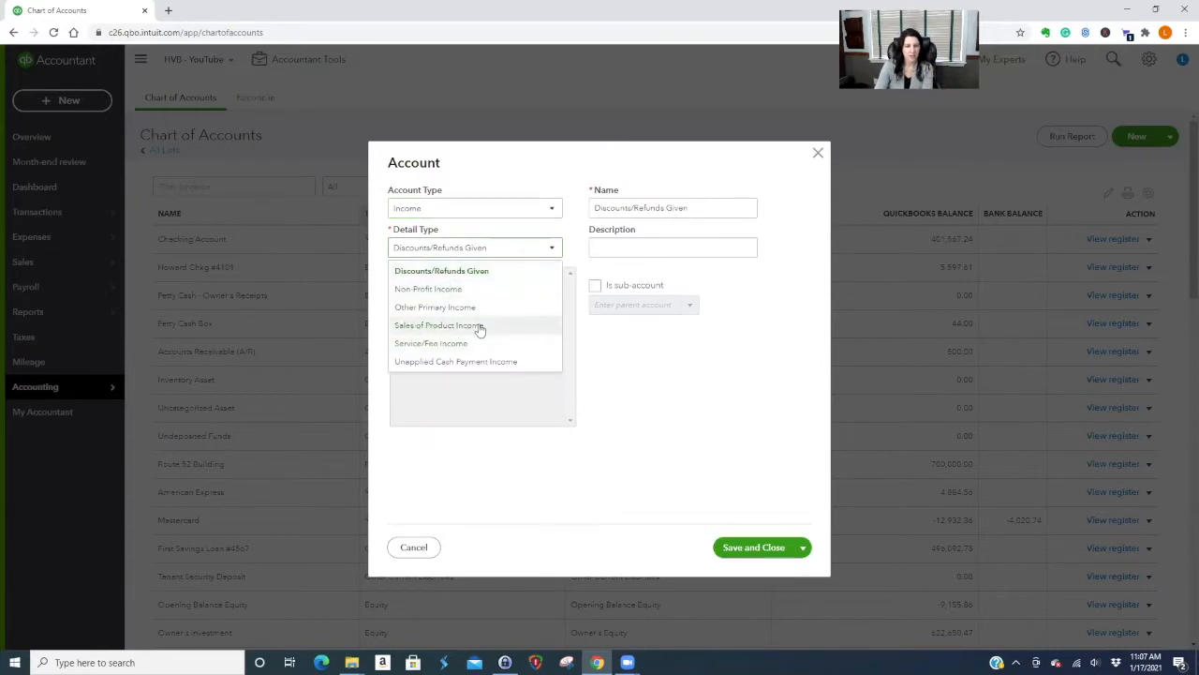
{"action": "left_click", "coordinate": [446, 345]}
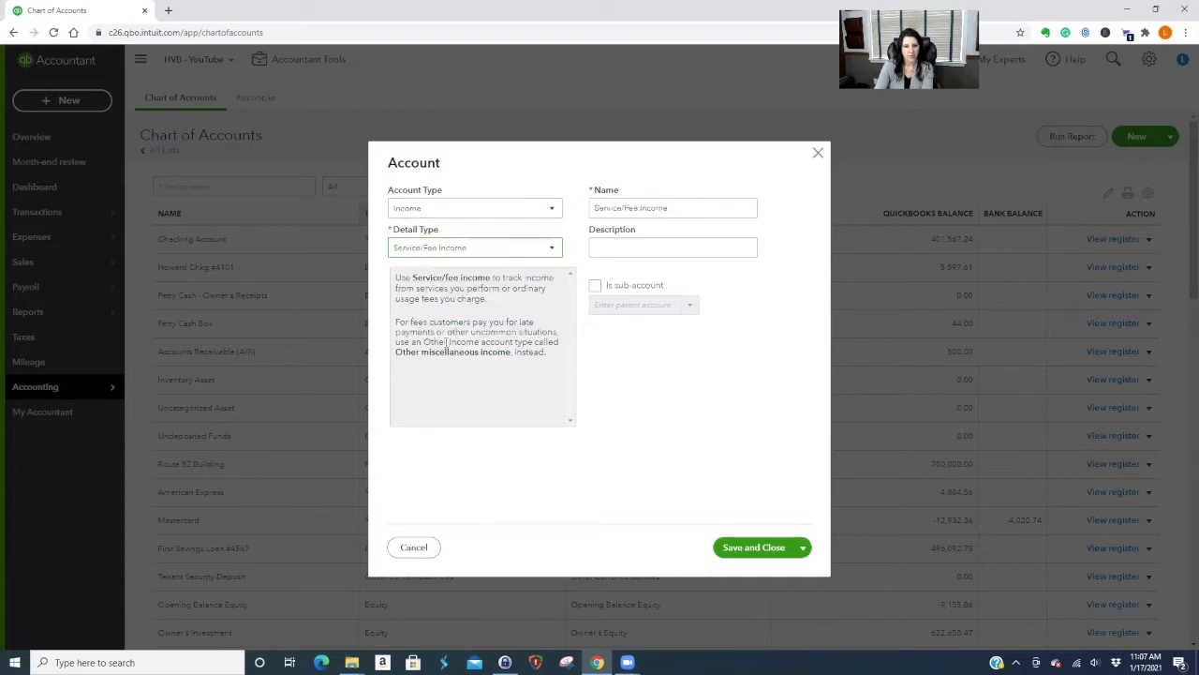
{"action": "triple_click", "coordinate": [677, 207]}
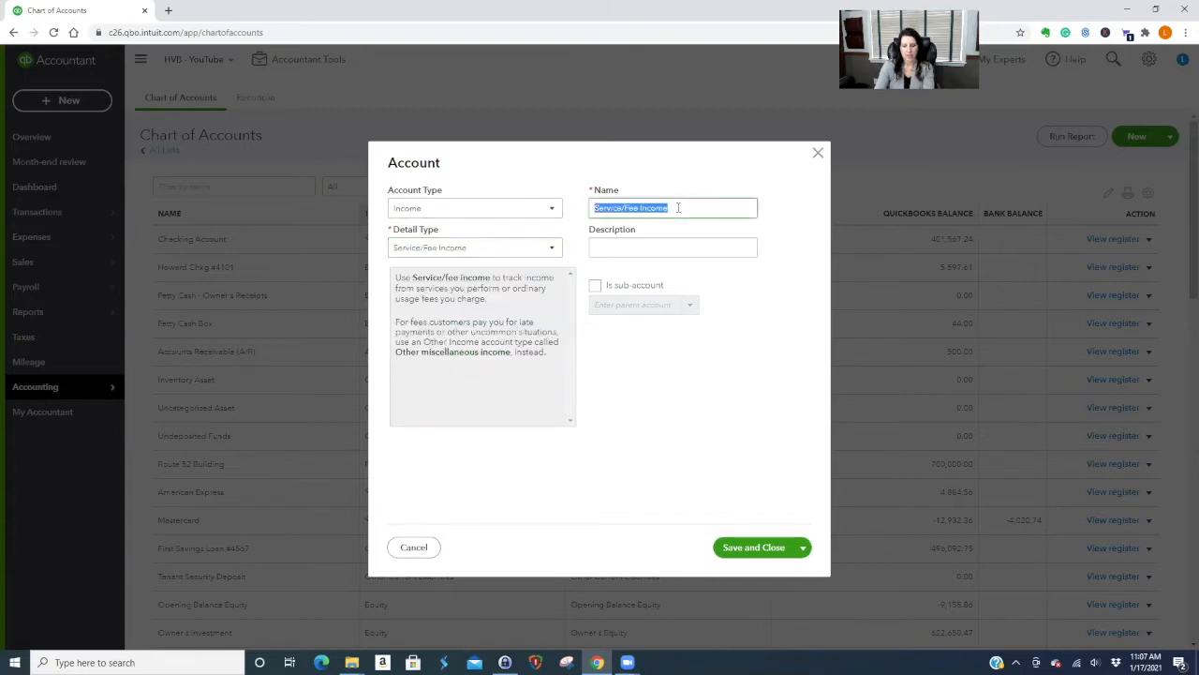
{"action": "type", "text": "Bo"}
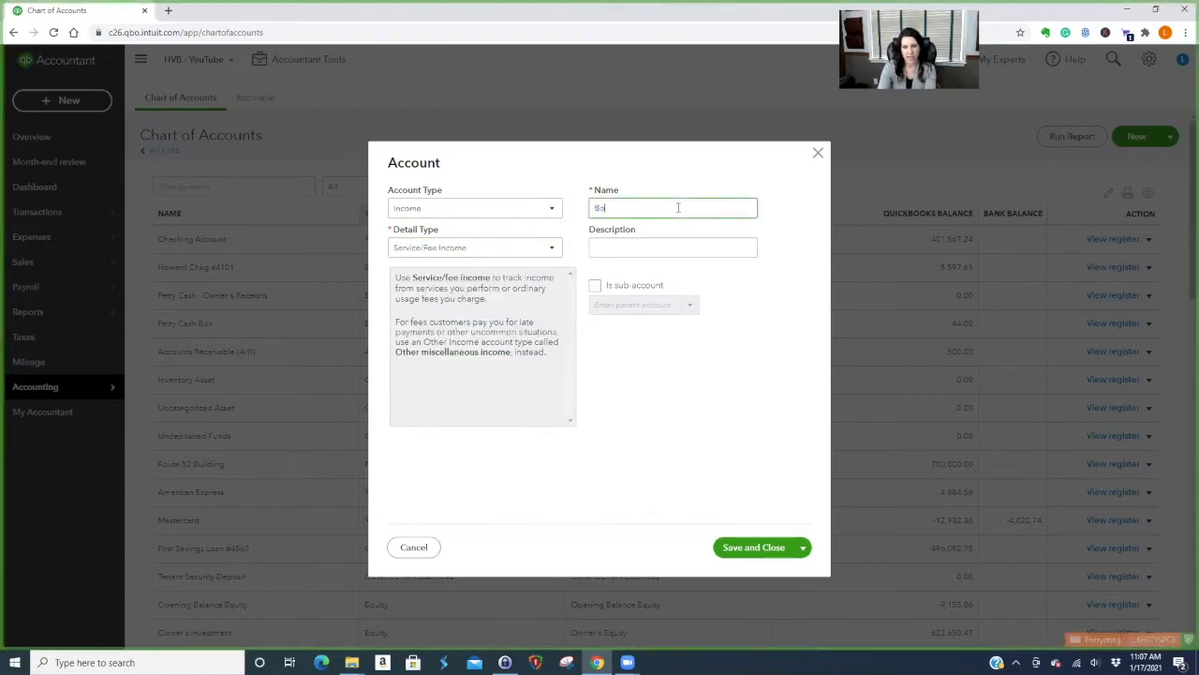
{"action": "type", "text": "okkeeping Income"}
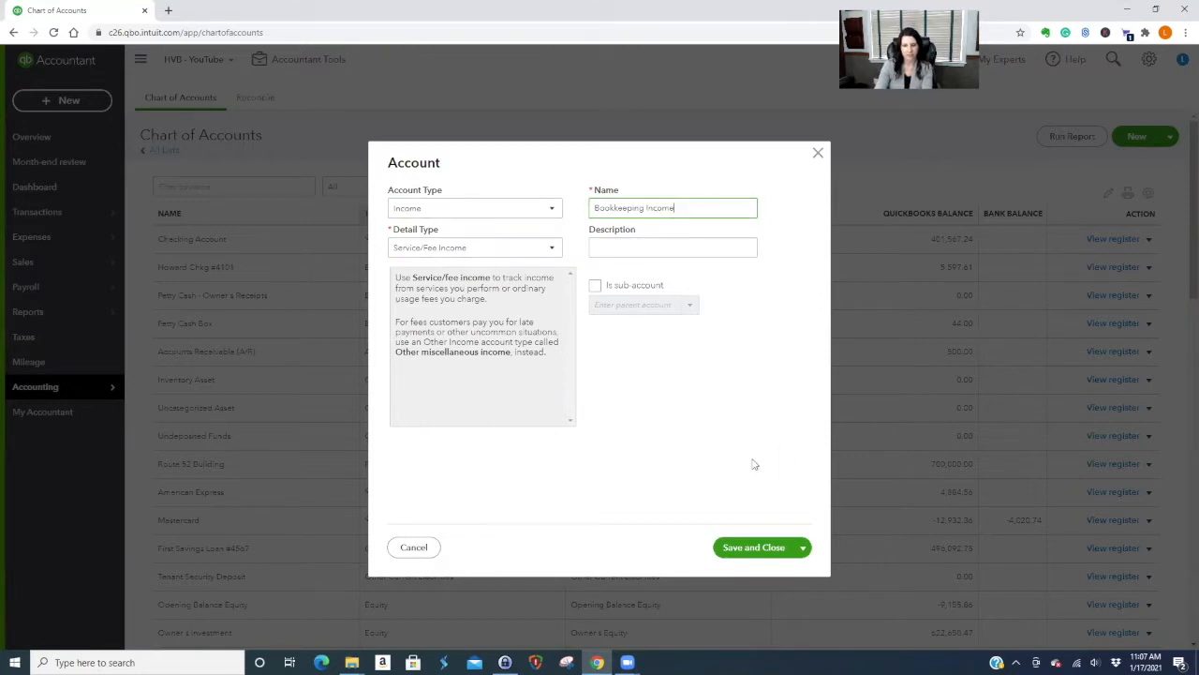
{"action": "left_click", "coordinate": [758, 558]}
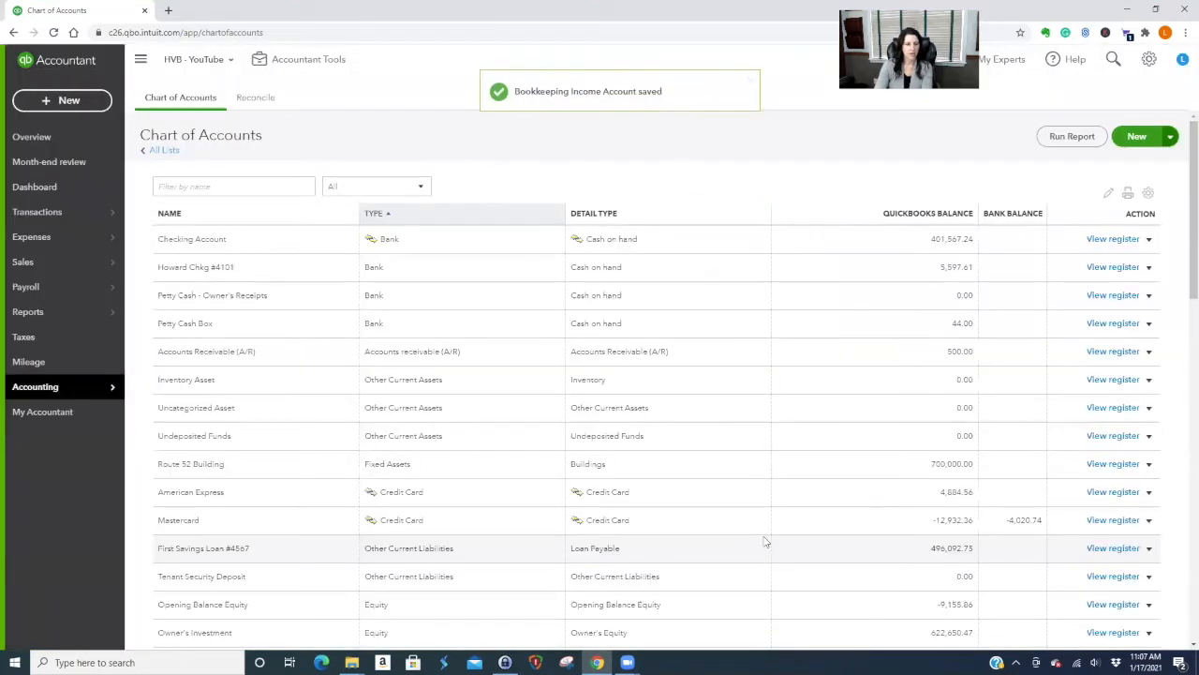
Confirm Bookkeeping Income is listed among income accounts, then start another new account.
{"action": "scroll", "coordinate": [764, 536], "scroll_direction": "down", "scroll_amount": 2}
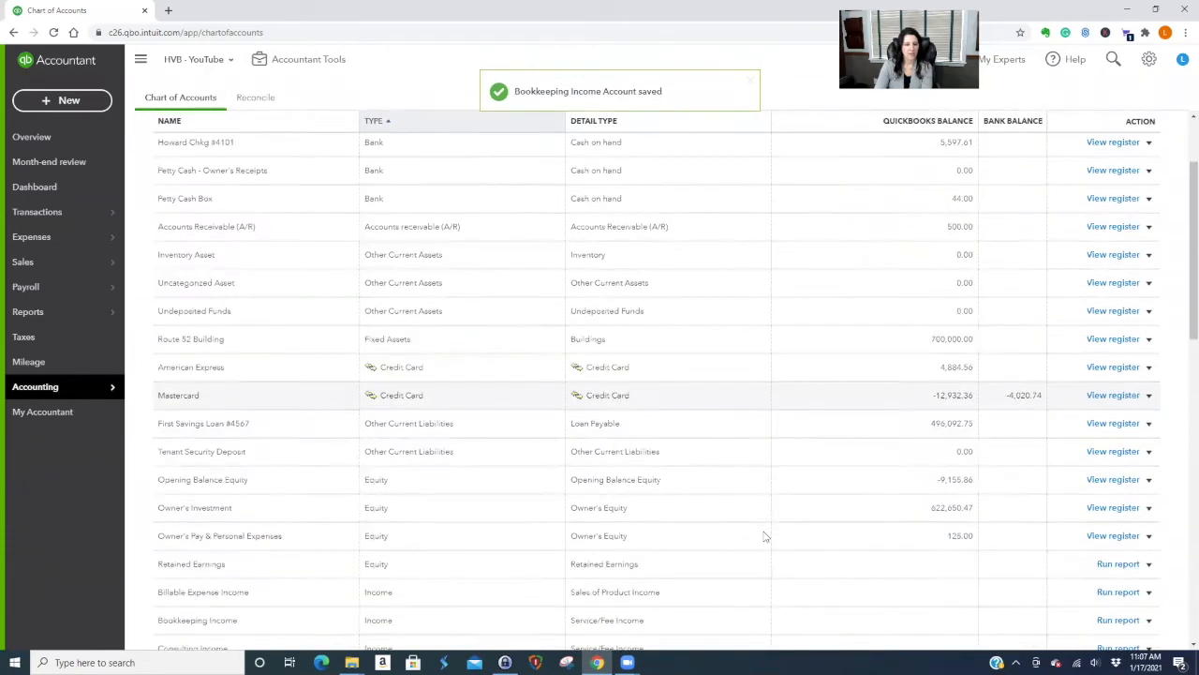
{"action": "scroll", "coordinate": [794, 434], "scroll_direction": "down", "scroll_amount": 5}
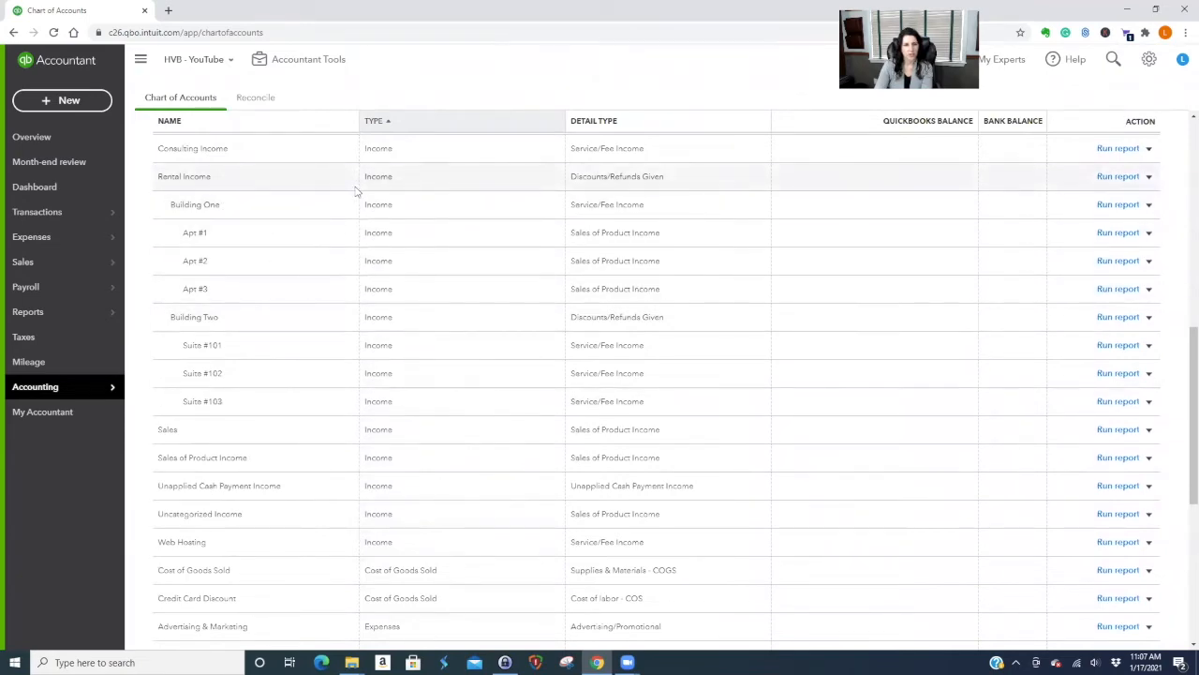
{"action": "scroll", "coordinate": [426, 443], "scroll_direction": "down", "scroll_amount": 1}
{"action": "scroll", "coordinate": [425, 442], "scroll_direction": "down", "scroll_amount": 3}
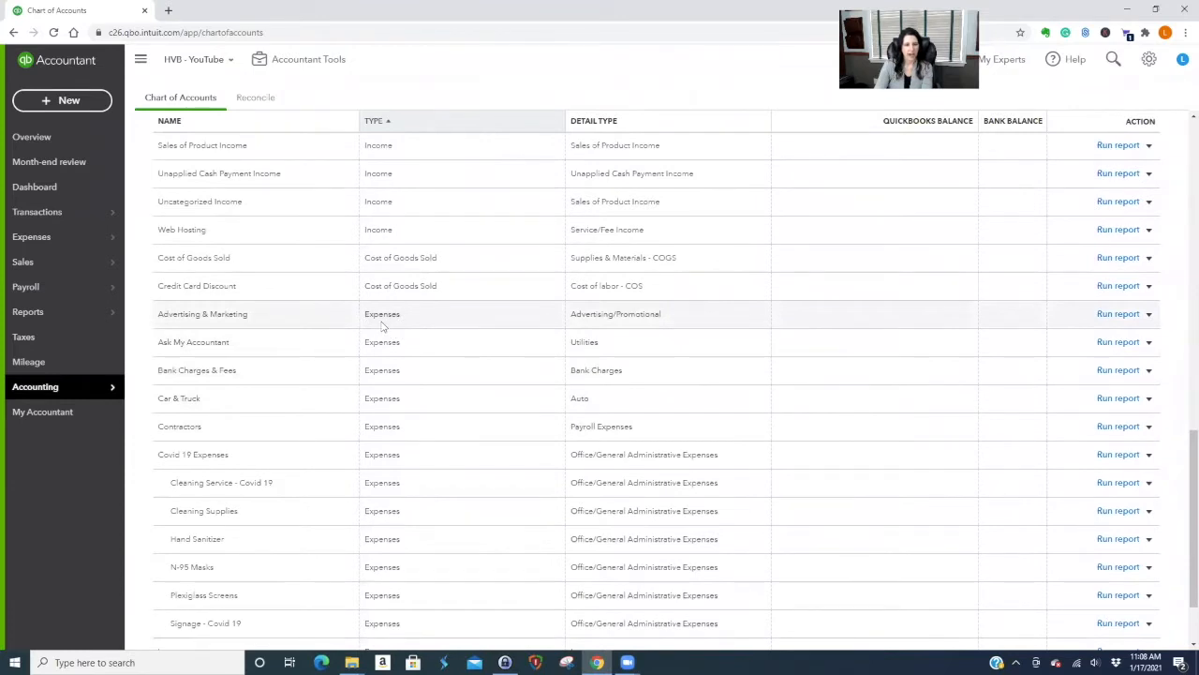
{"action": "scroll", "coordinate": [485, 451], "scroll_direction": "down", "scroll_amount": 2}
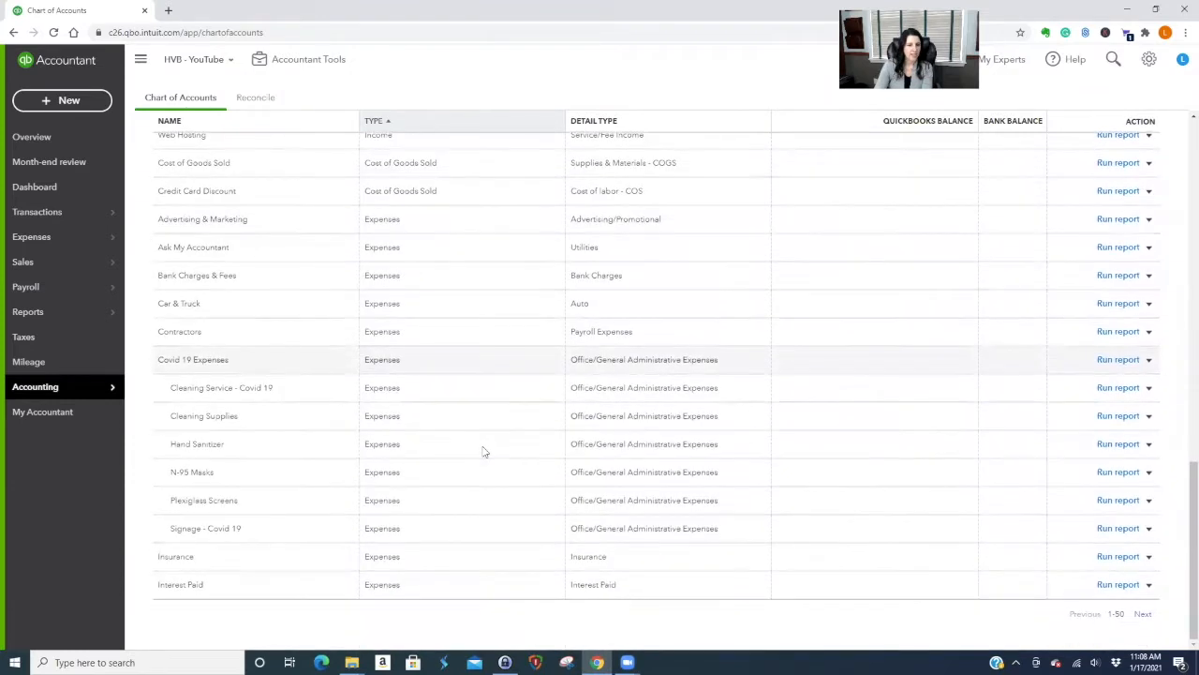
{"action": "scroll", "coordinate": [484, 450], "scroll_direction": "up", "scroll_amount": 1}
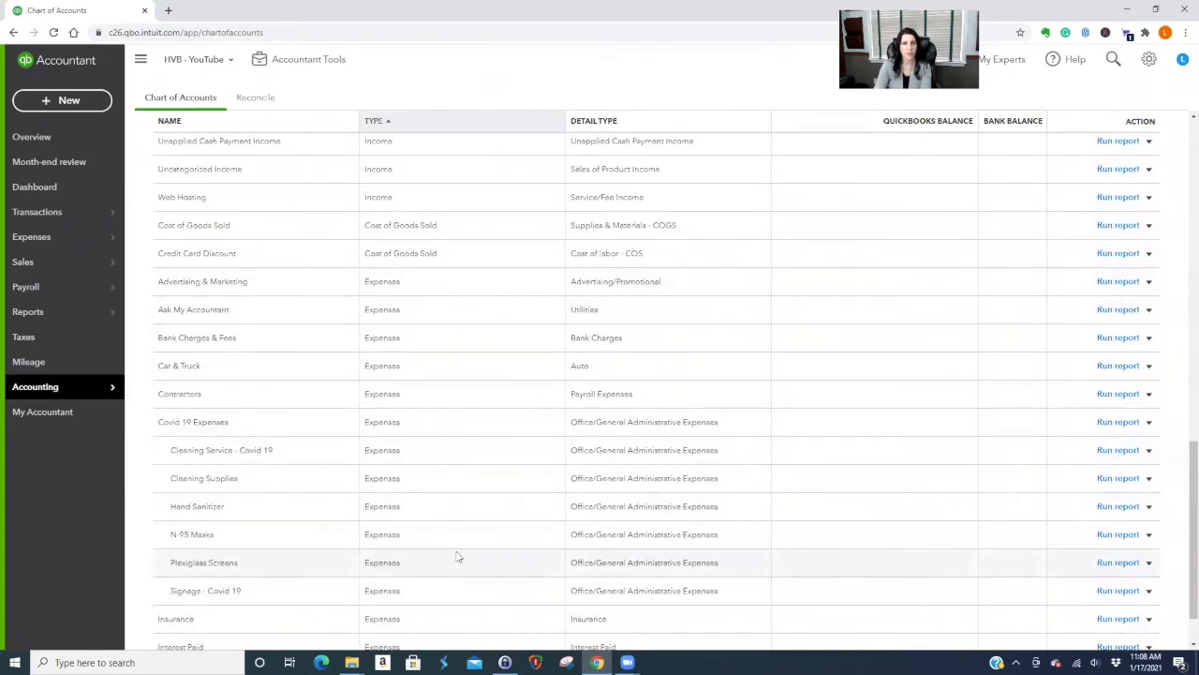
{"action": "scroll", "coordinate": [457, 557], "scroll_direction": "up", "scroll_amount": 15}
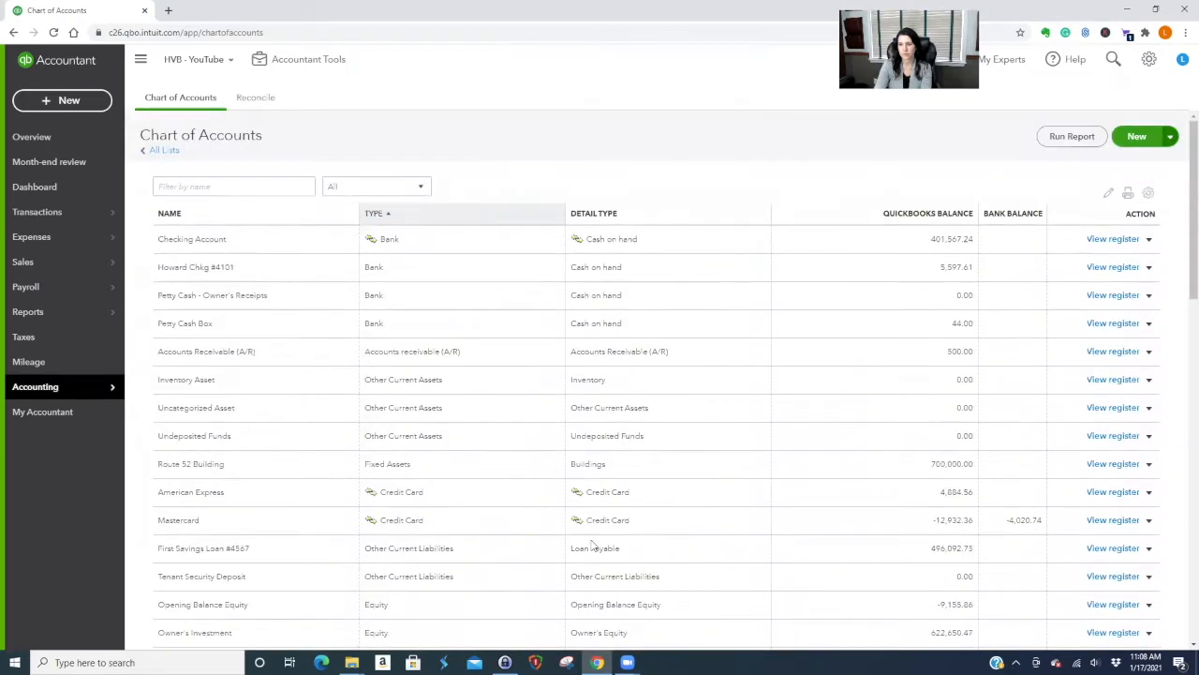
{"action": "left_click", "coordinate": [1137, 137]}
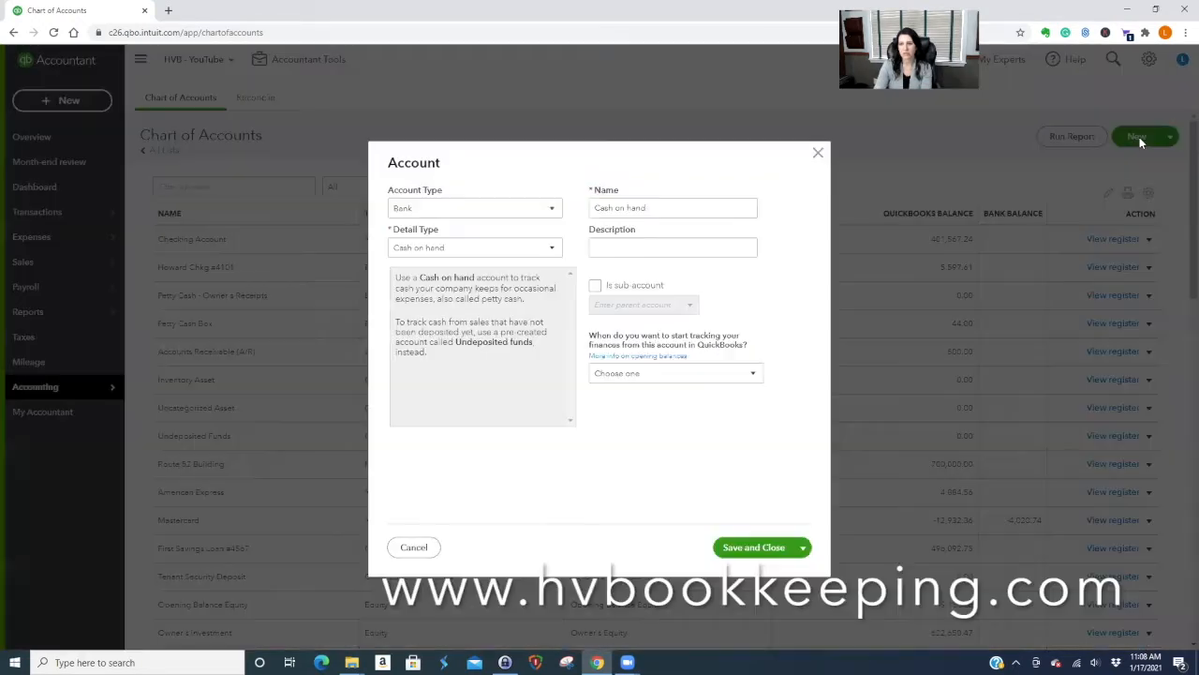
Set the new account's type to Expenses with Office/General Administrative Expenses detail type.
{"action": "left_click", "coordinate": [522, 208]}
{"action": "scroll", "coordinate": [506, 315], "scroll_direction": "down", "scroll_amount": 1}
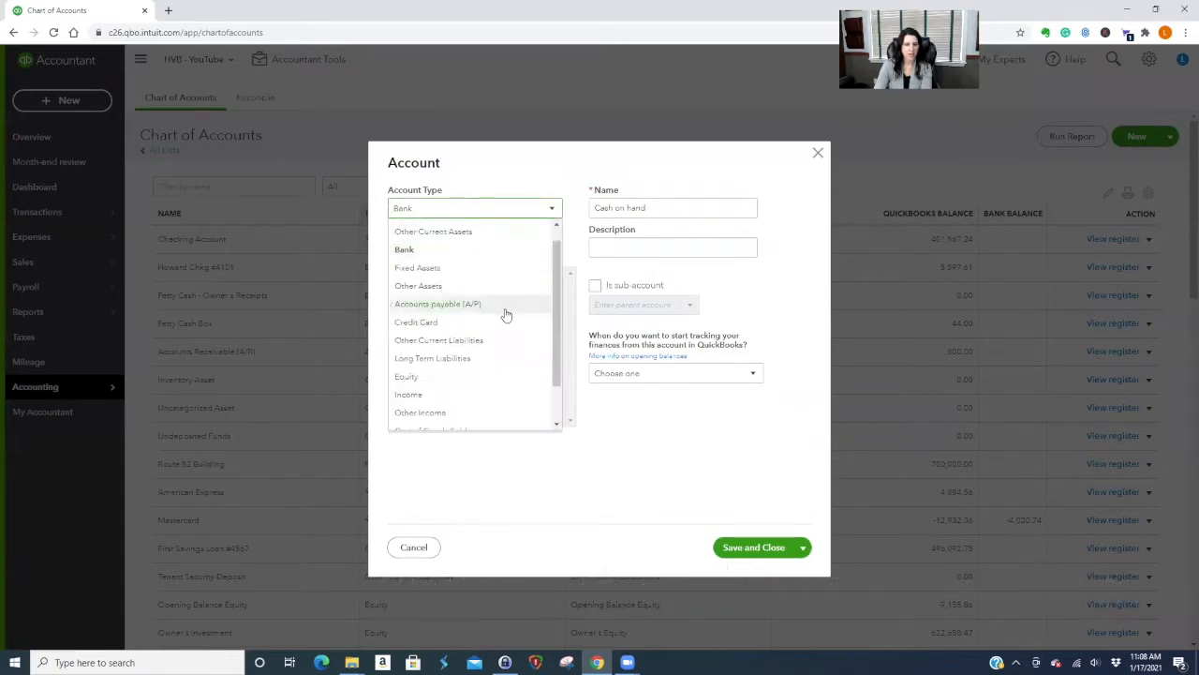
{"action": "scroll", "coordinate": [505, 315], "scroll_direction": "down", "scroll_amount": 1}
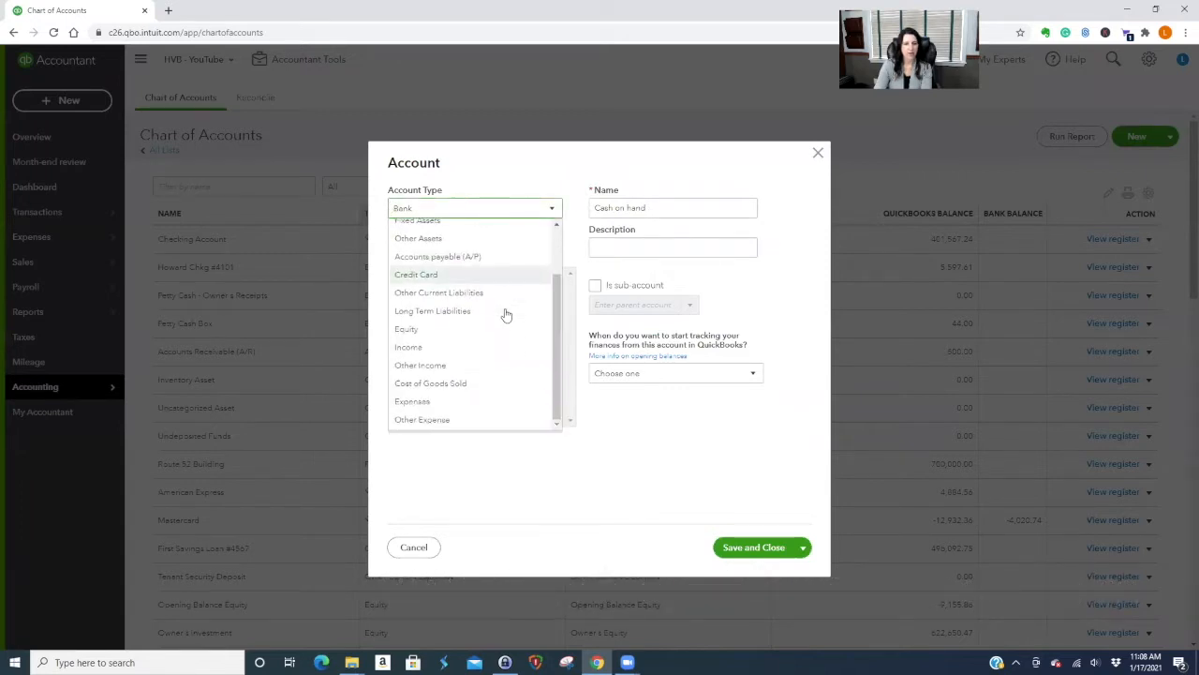
{"action": "left_click", "coordinate": [427, 403]}
{"action": "left_click", "coordinate": [467, 249]}
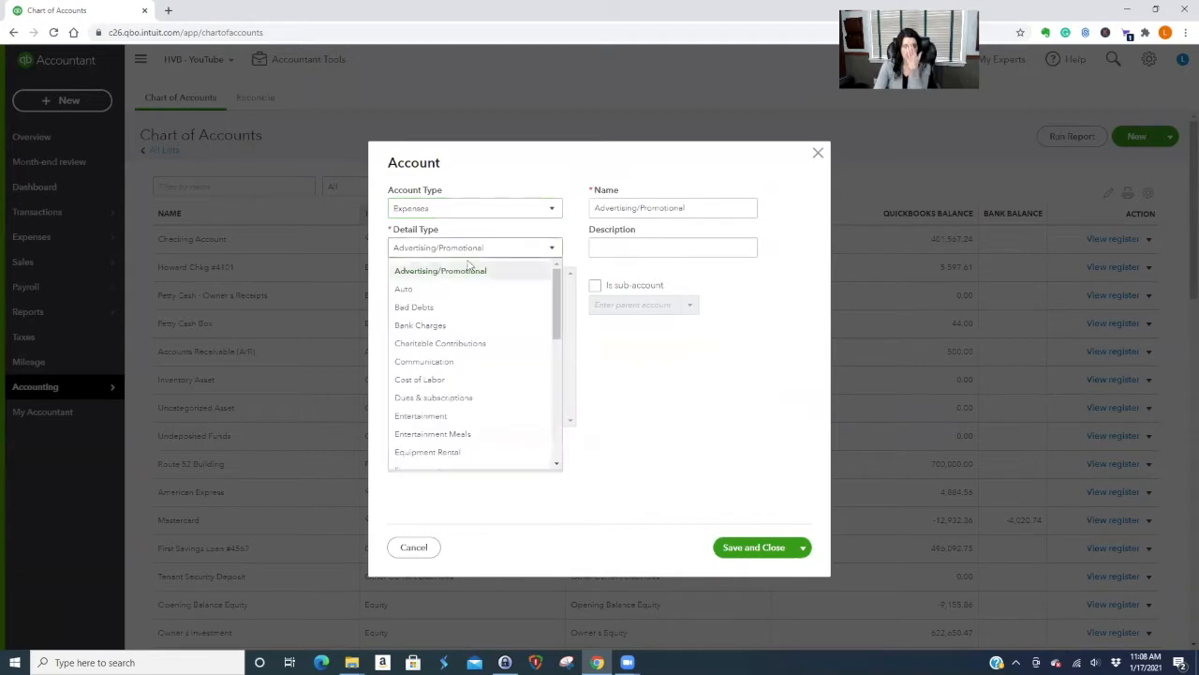
{"action": "scroll", "coordinate": [495, 337], "scroll_direction": "down", "scroll_amount": 3}
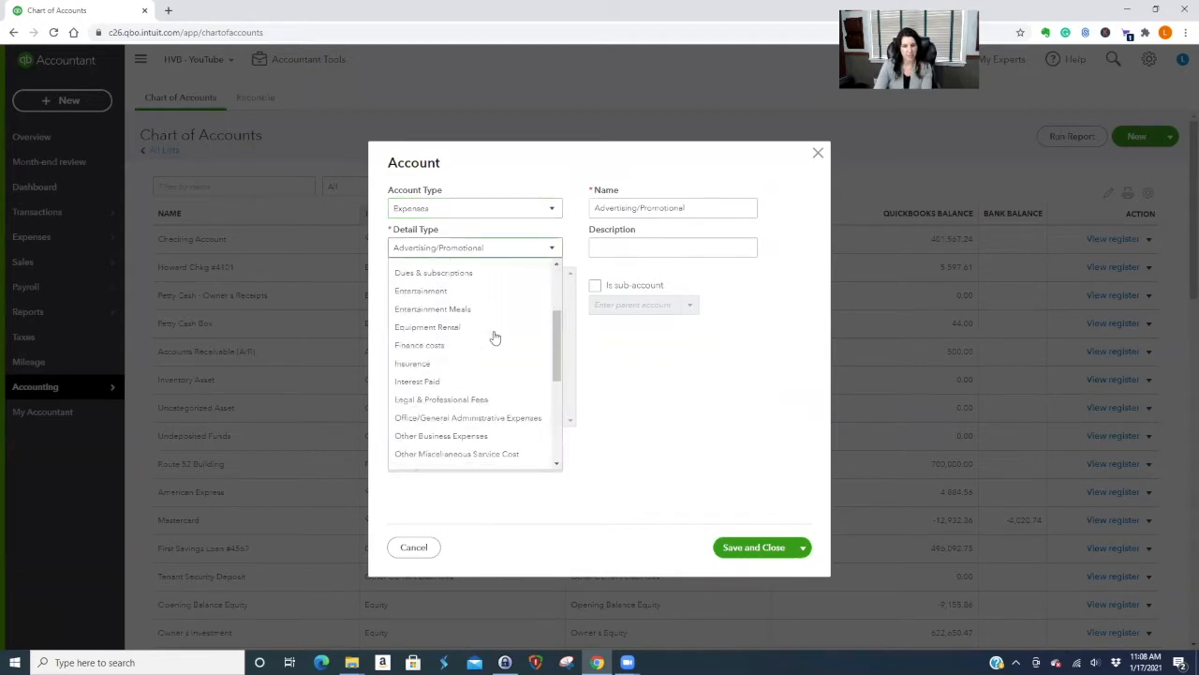
{"action": "scroll", "coordinate": [495, 338], "scroll_direction": "down", "scroll_amount": 1}
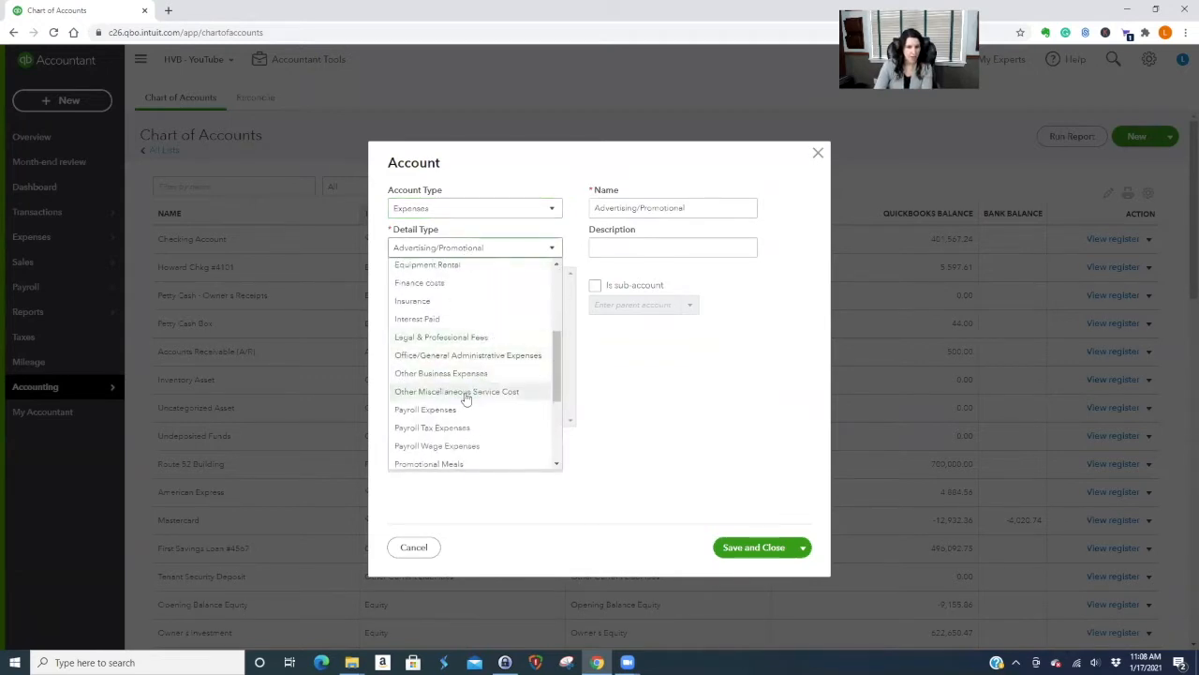
{"action": "left_click", "coordinate": [434, 356]}
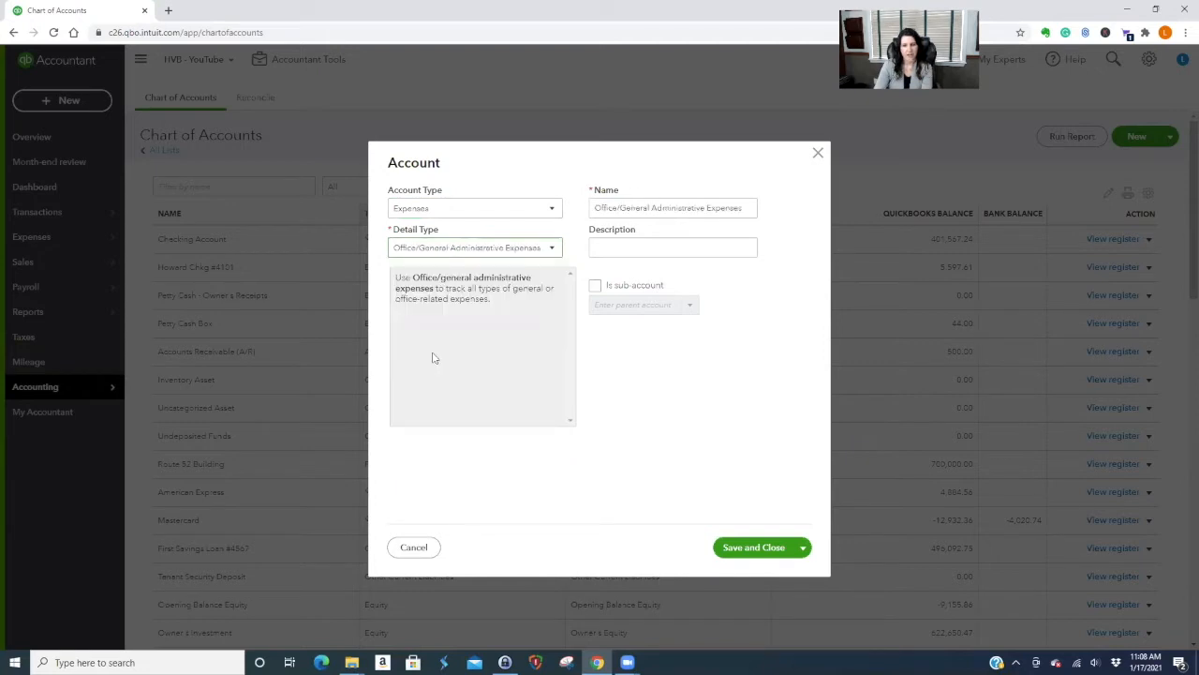
Name it Website Hosting as a sub-account of Advertising & Marketing and save.
{"action": "triple_click", "coordinate": [751, 207]}
{"action": "type", "text": "W"}
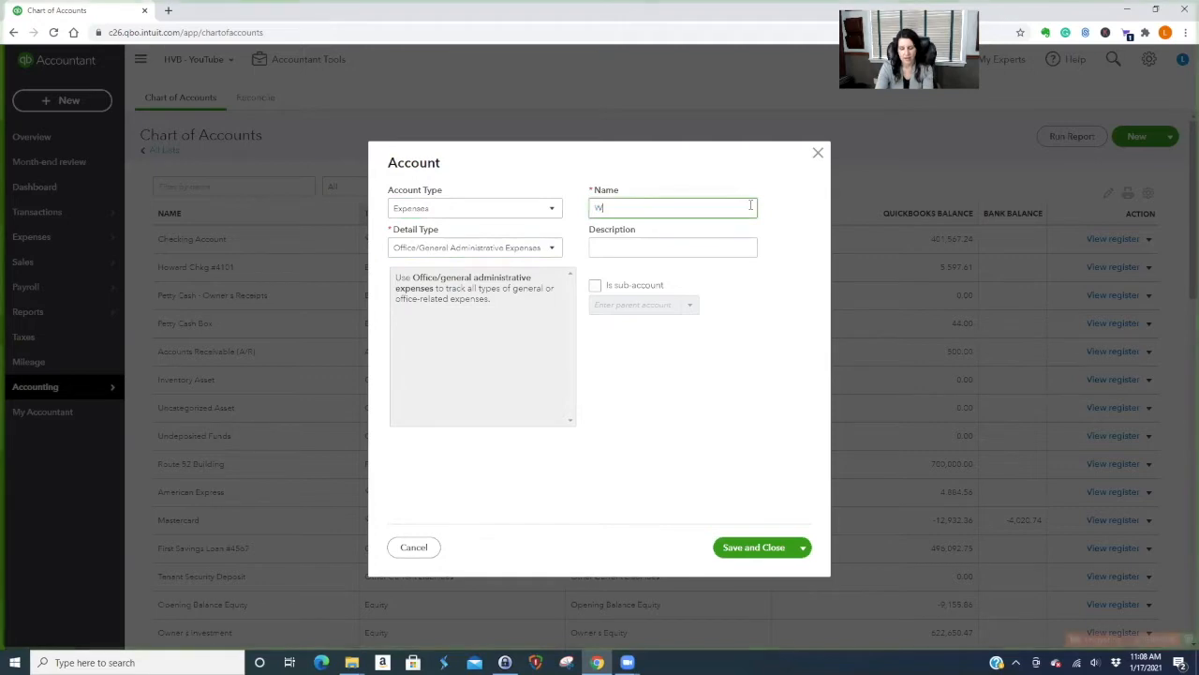
{"action": "type", "text": "ebsite Hosting"}
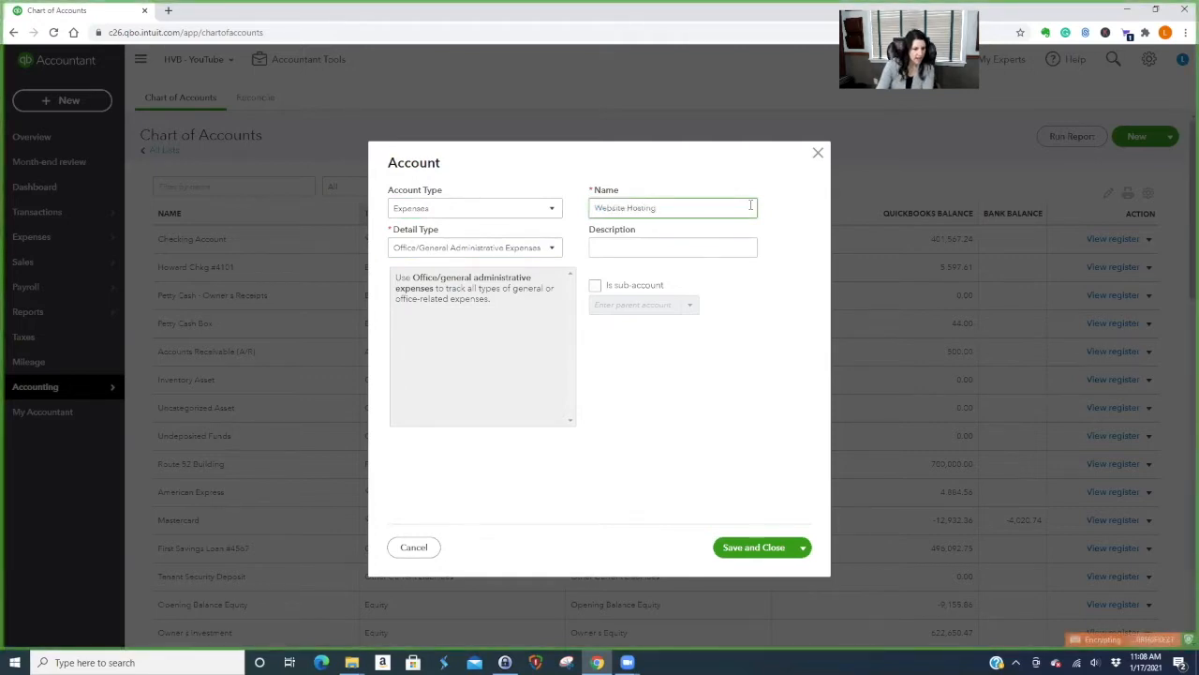
{"action": "left_click", "coordinate": [595, 286]}
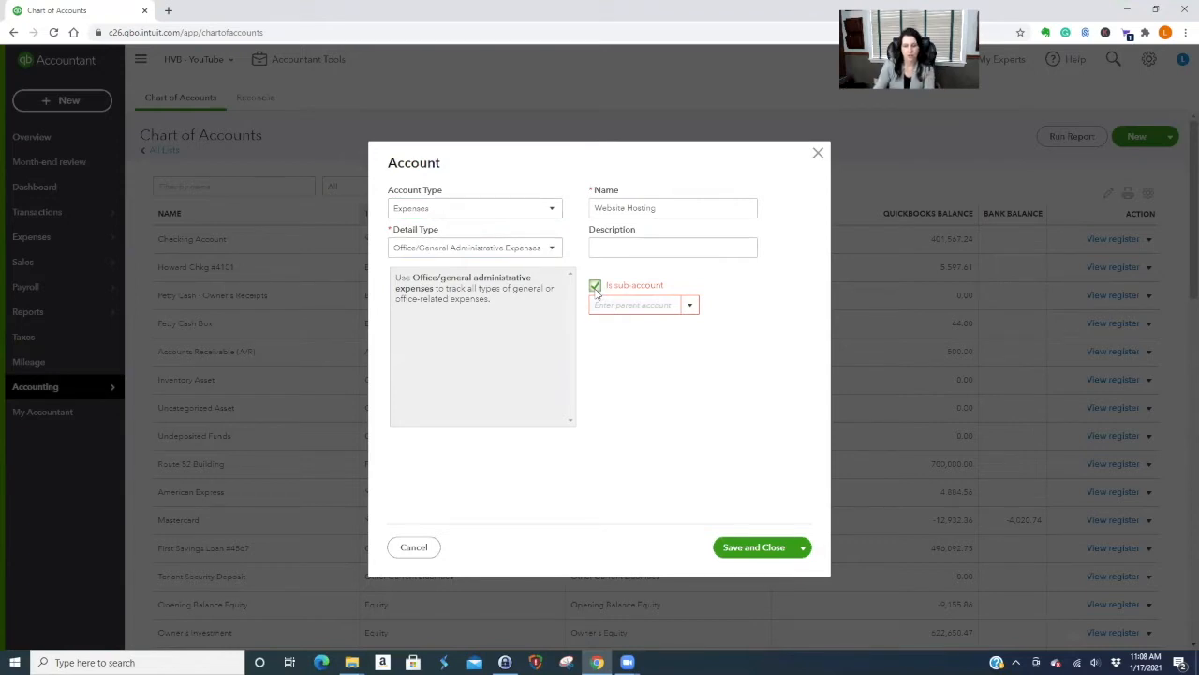
{"action": "type", "text": "adv"}
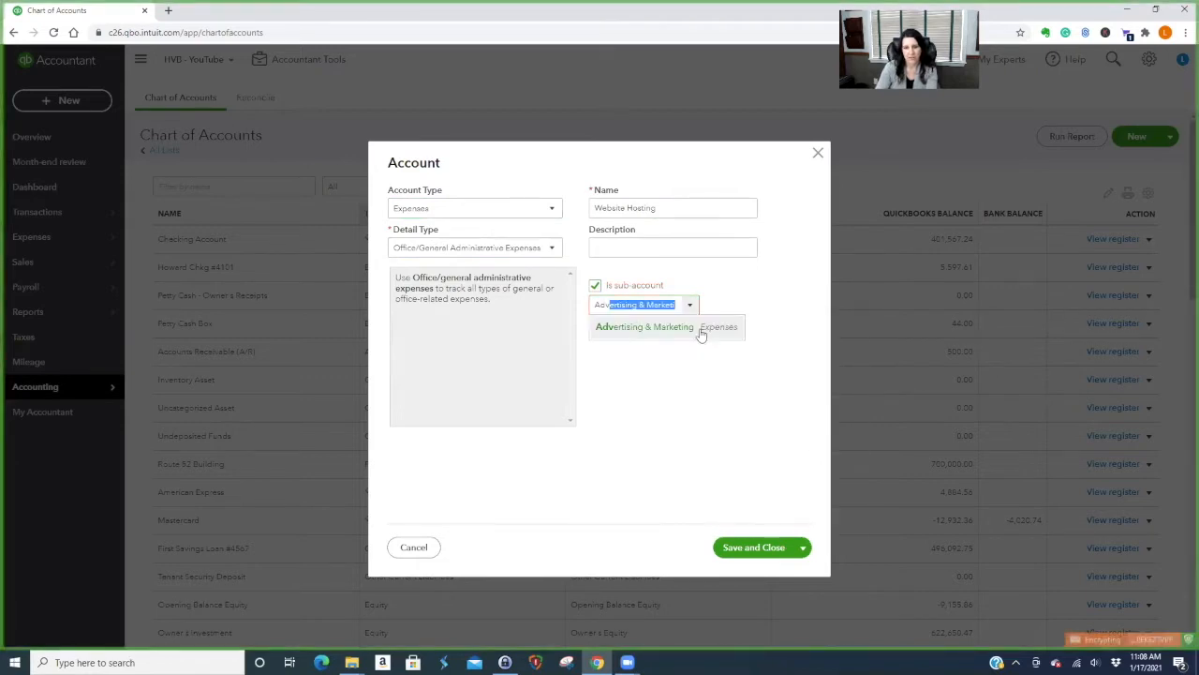
{"action": "left_click", "coordinate": [700, 330]}
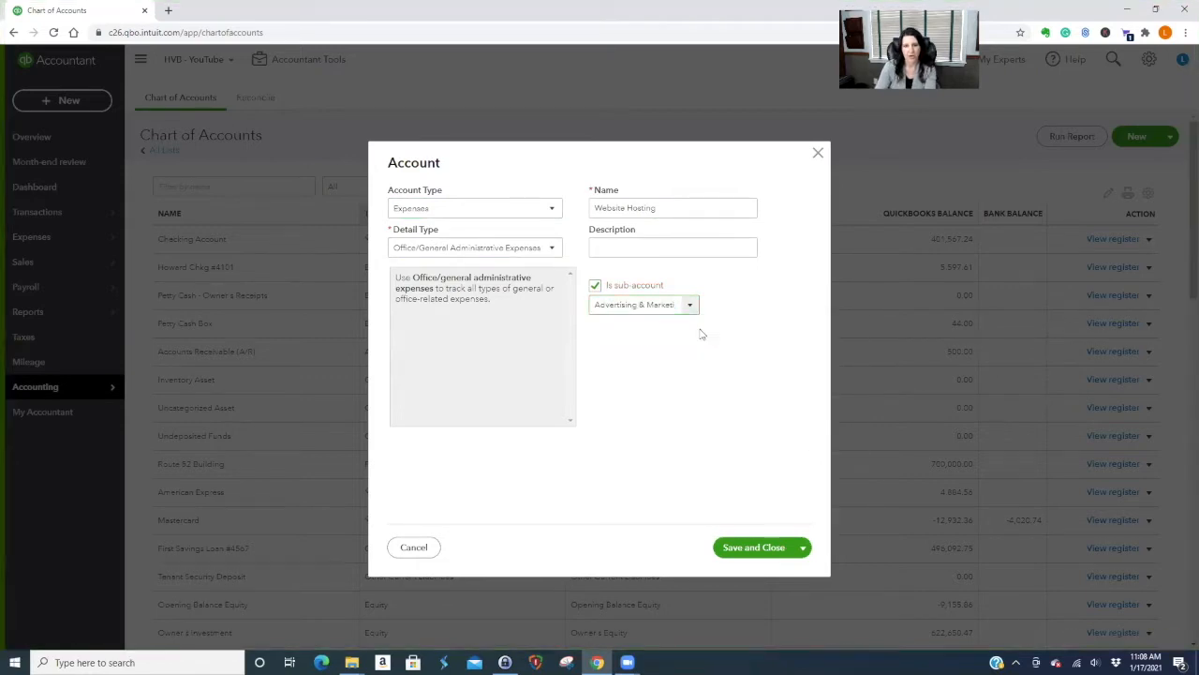
{"action": "left_click", "coordinate": [766, 549]}
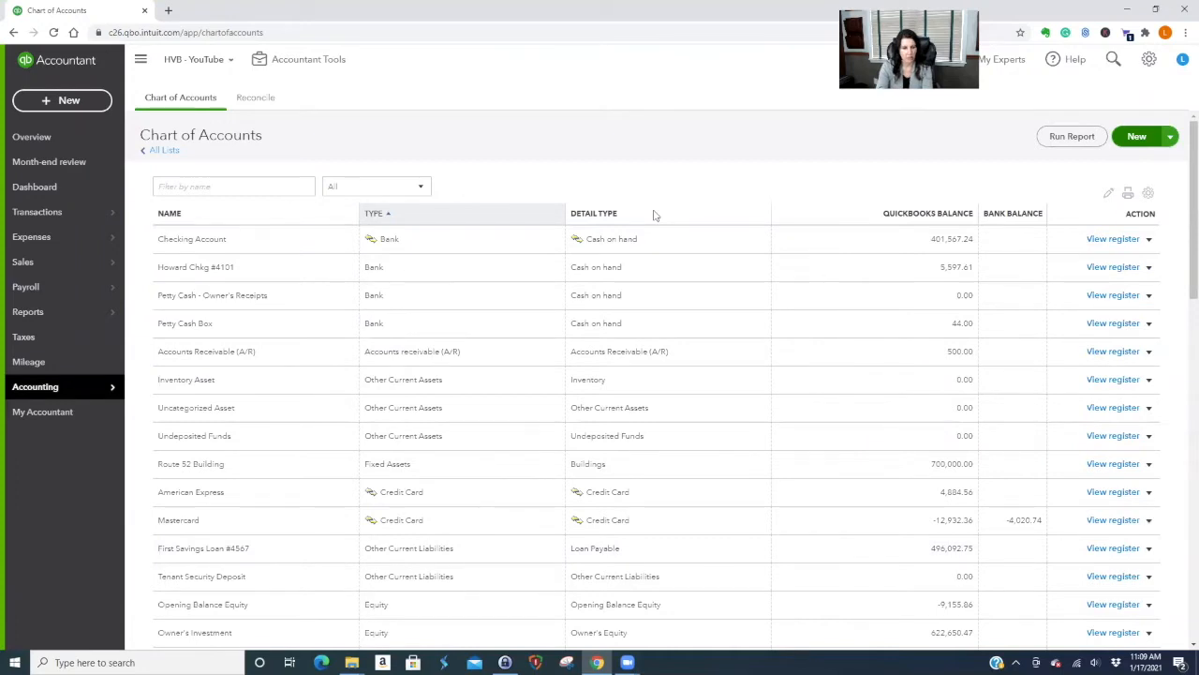
{"action": "scroll", "coordinate": [651, 202], "scroll_direction": "down", "scroll_amount": 2}
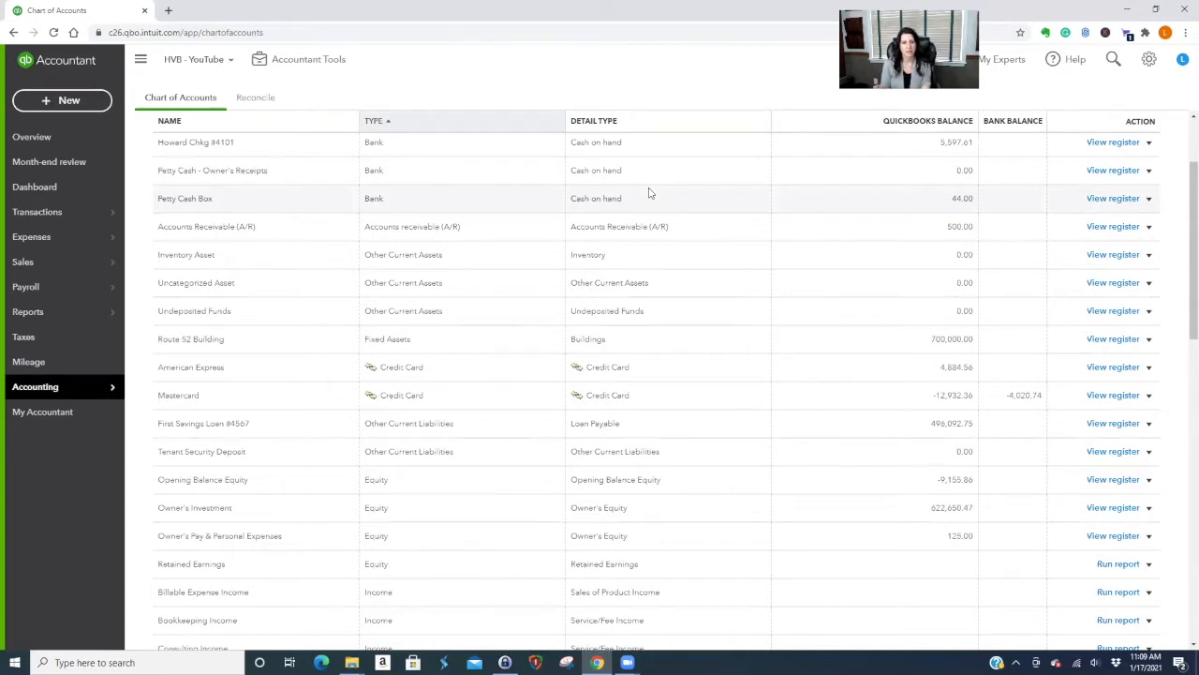
{"action": "scroll", "coordinate": [746, 347], "scroll_direction": "down", "scroll_amount": 3}
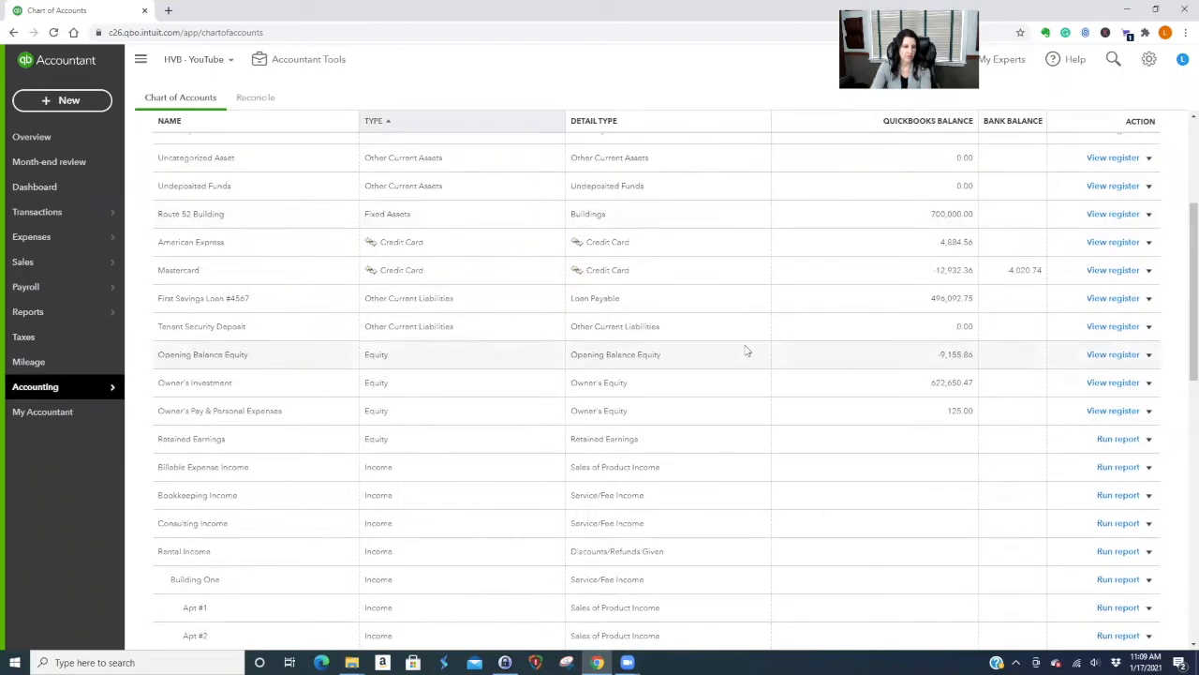
{"action": "scroll", "coordinate": [747, 350], "scroll_direction": "down", "scroll_amount": 3}
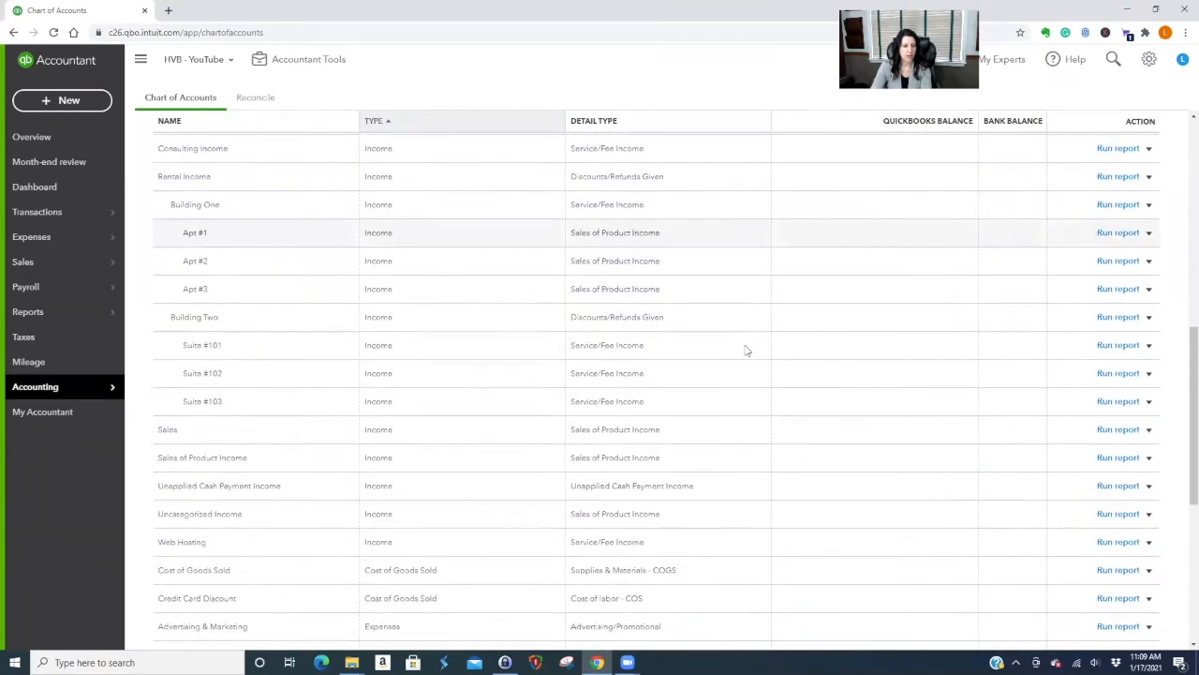
{"action": "scroll", "coordinate": [746, 349], "scroll_direction": "down", "scroll_amount": 3}
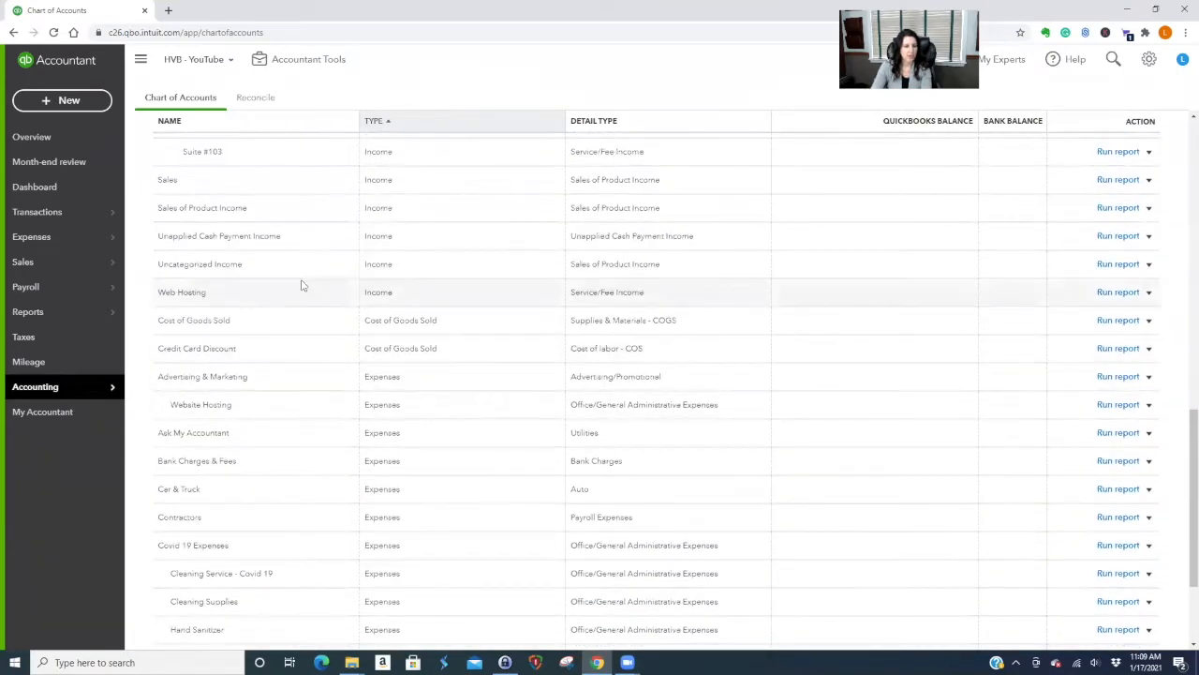
{"action": "scroll", "coordinate": [488, 541], "scroll_direction": "down", "scroll_amount": 2}
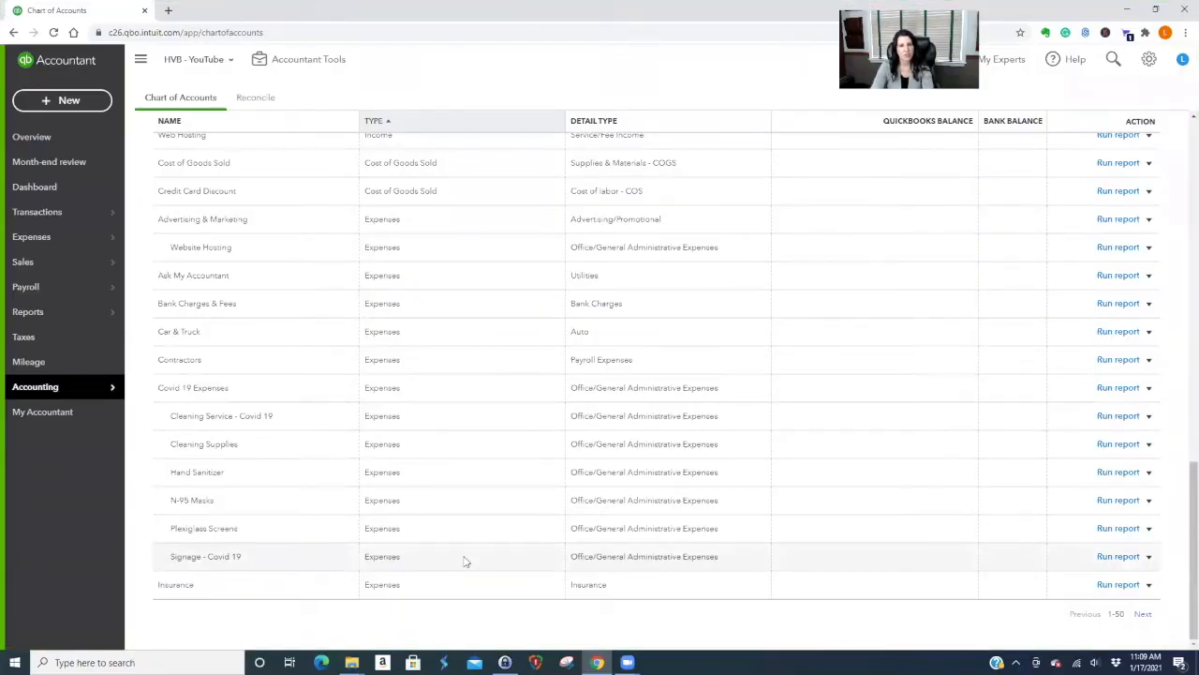
{"action": "scroll", "coordinate": [457, 567], "scroll_direction": "up", "scroll_amount": 15}
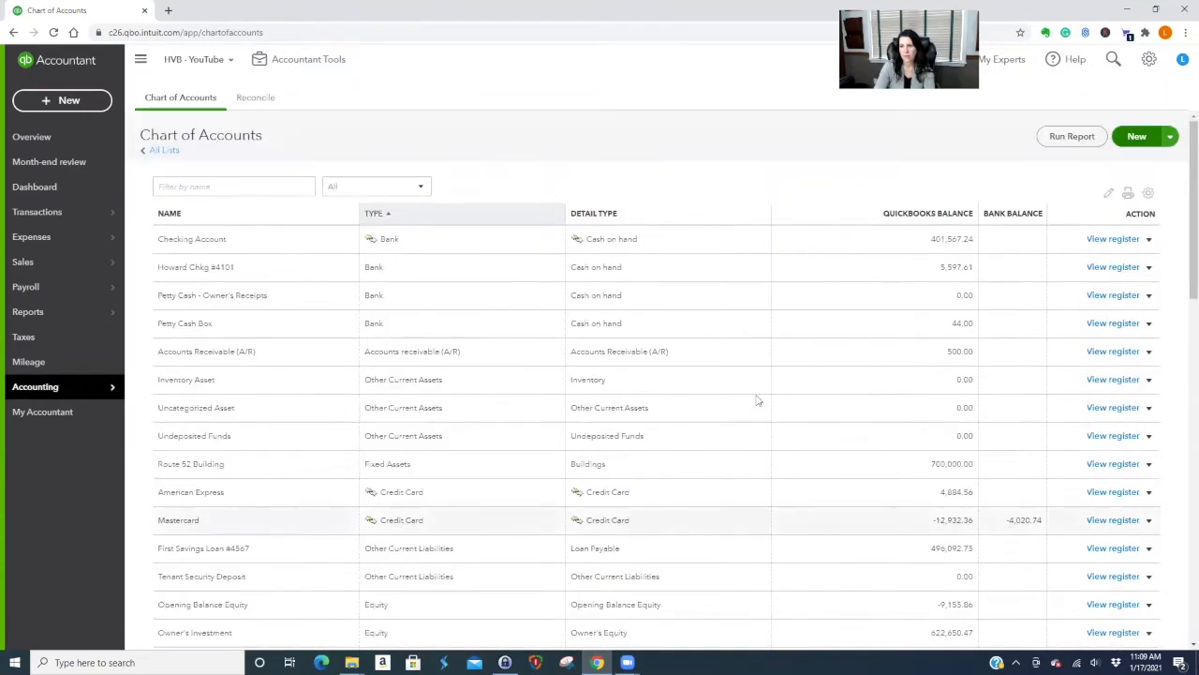
Create Auto Insurance as an Expenses sub-account of Insurance, then save and start another account.
{"action": "left_click", "coordinate": [1137, 136]}
{"action": "left_click", "coordinate": [526, 207]}
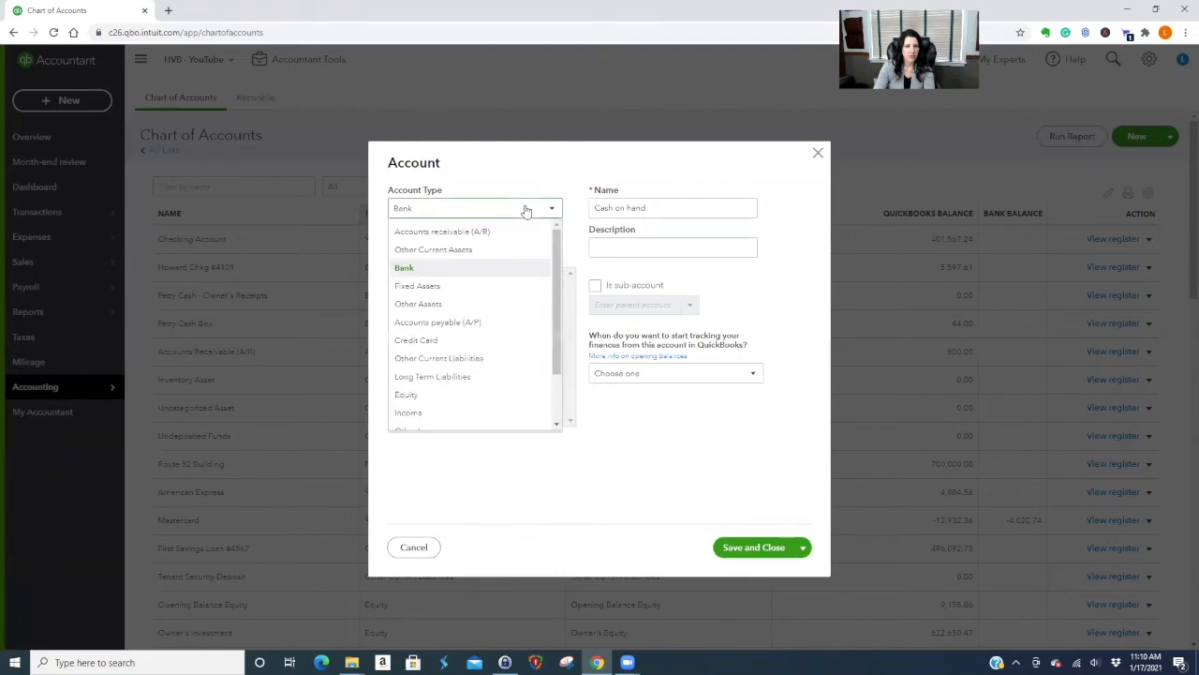
{"action": "scroll", "coordinate": [512, 337], "scroll_direction": "down", "scroll_amount": 1}
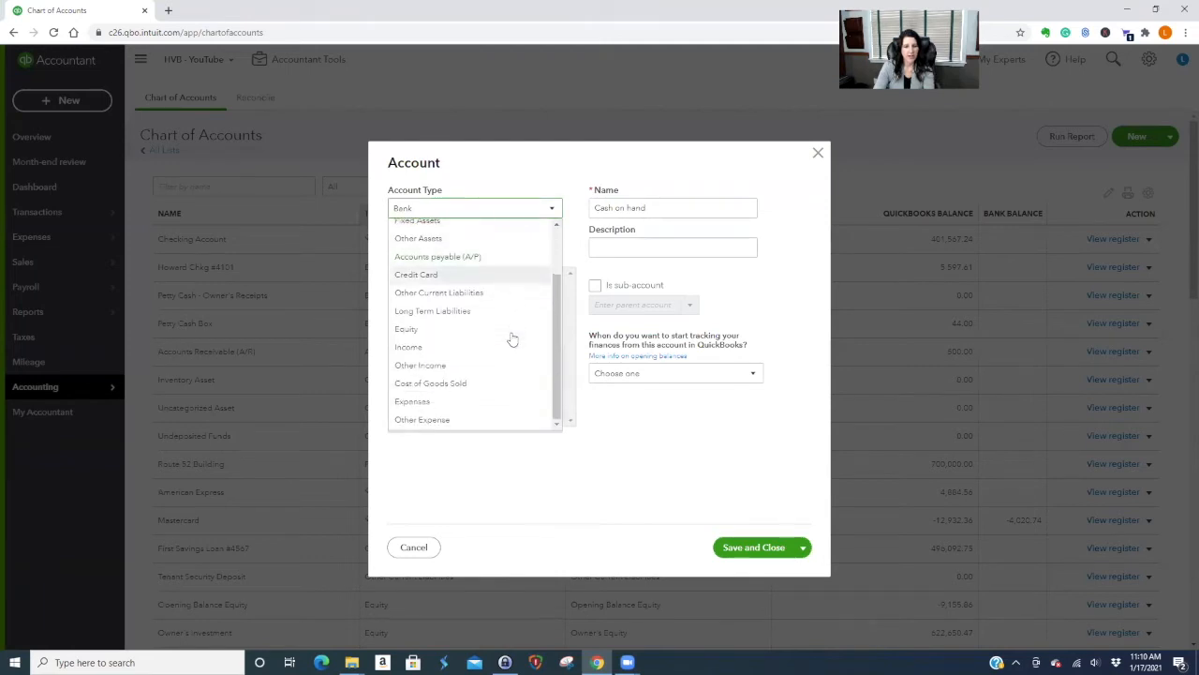
{"action": "left_click", "coordinate": [450, 402]}
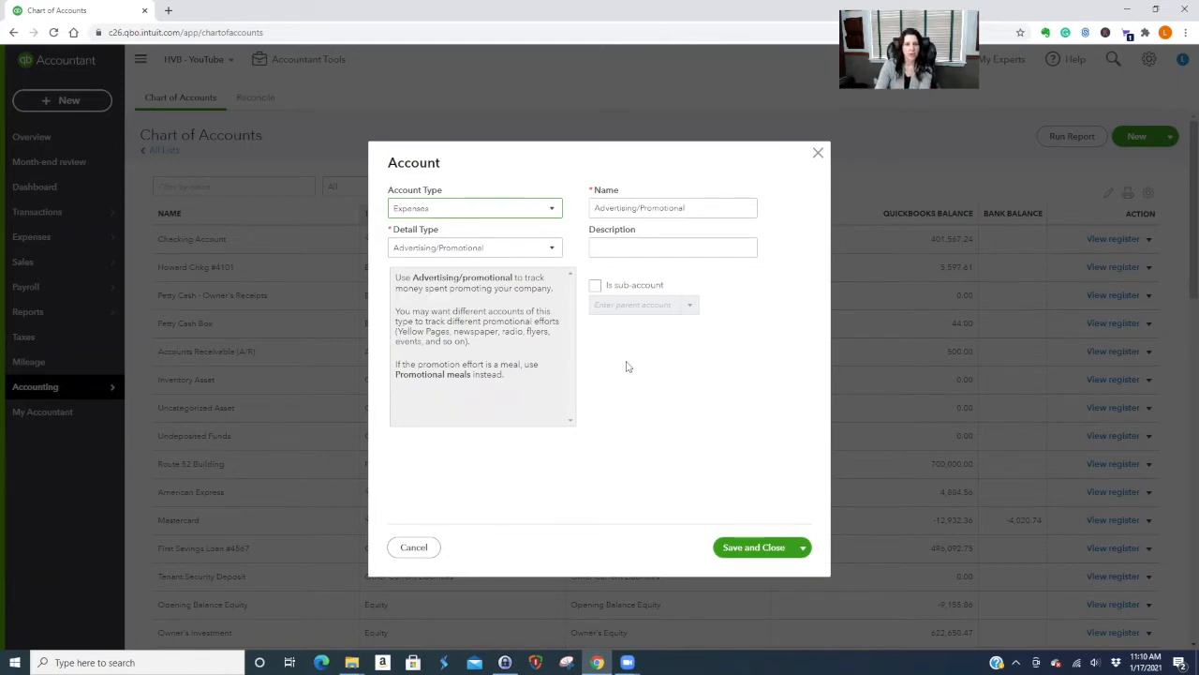
{"action": "left_click", "coordinate": [596, 286]}
{"action": "left_click", "coordinate": [623, 304]}
{"action": "type", "text": "insu"}
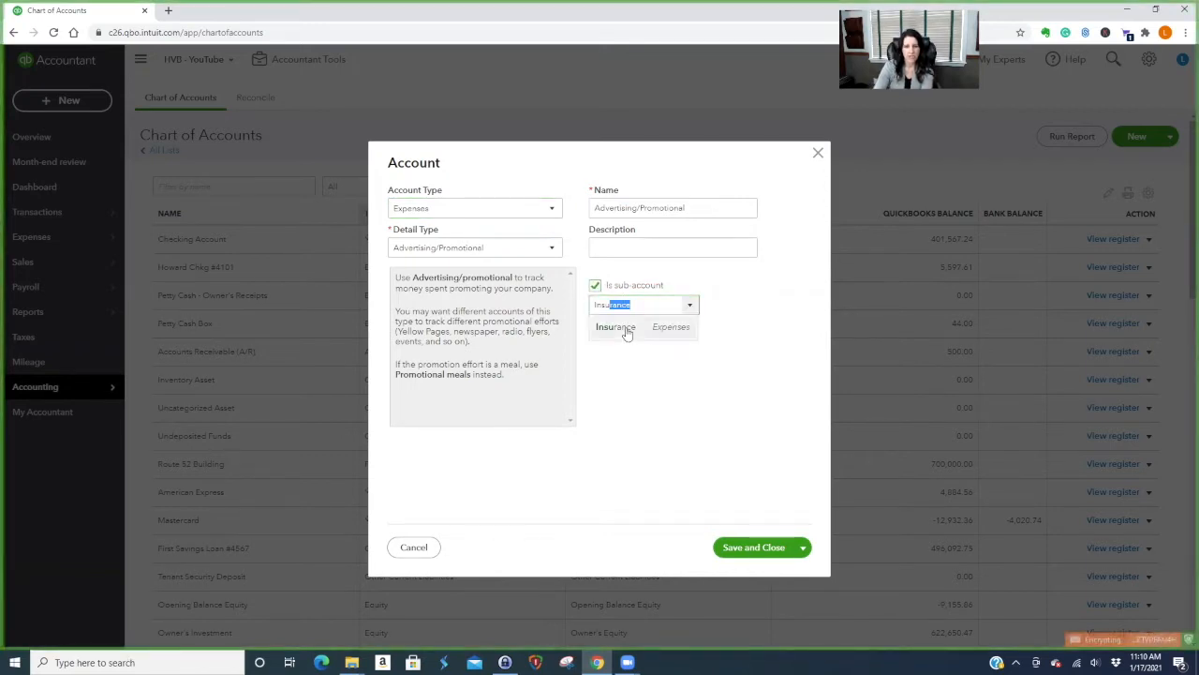
{"action": "left_click", "coordinate": [625, 326]}
{"action": "triple_click", "coordinate": [698, 207]}
{"action": "type", "text": "A"}
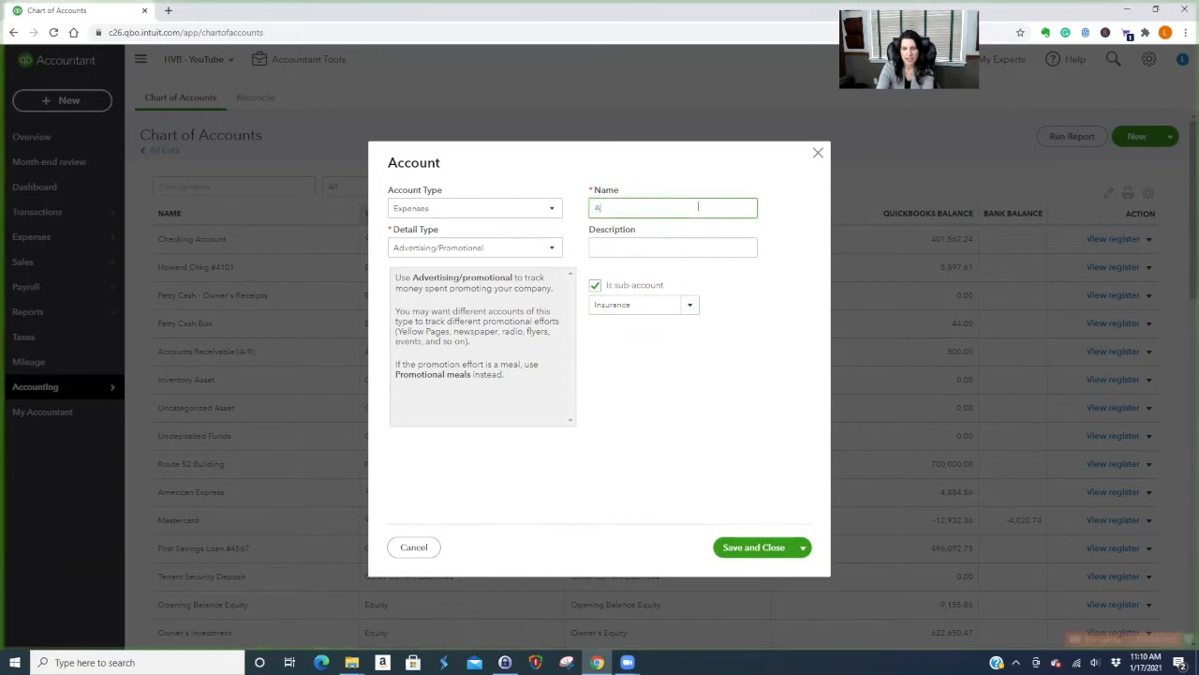
{"action": "type", "text": "uto Insurance"}
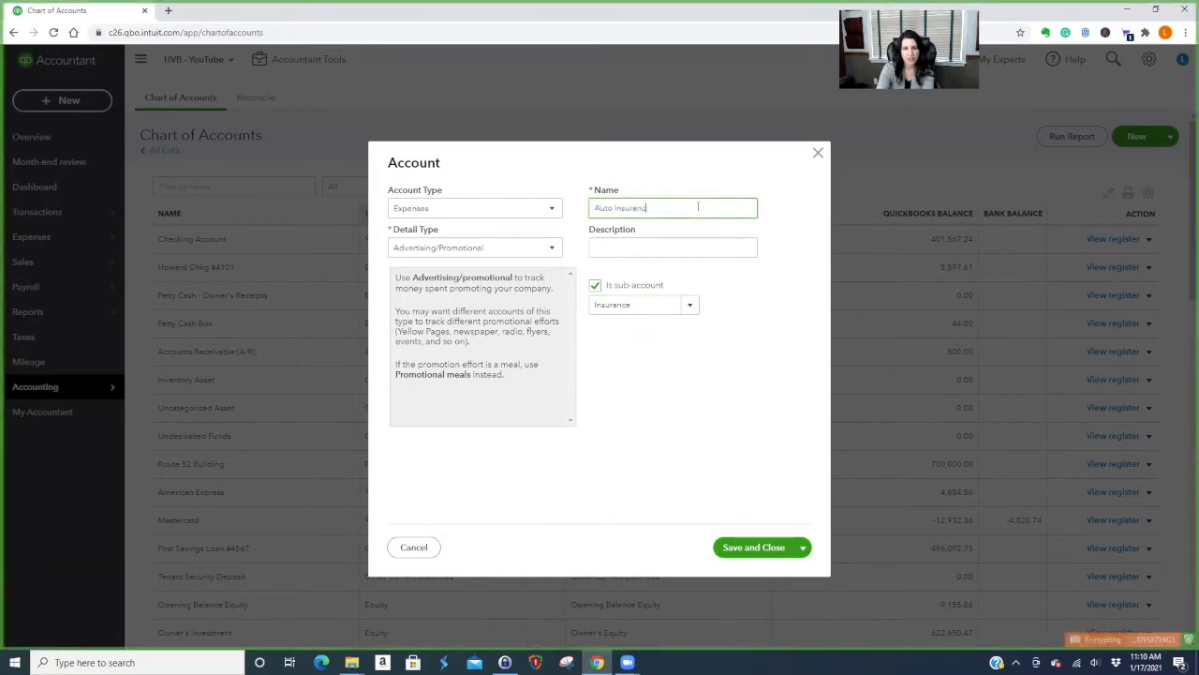
{"action": "left_click", "coordinate": [766, 553]}
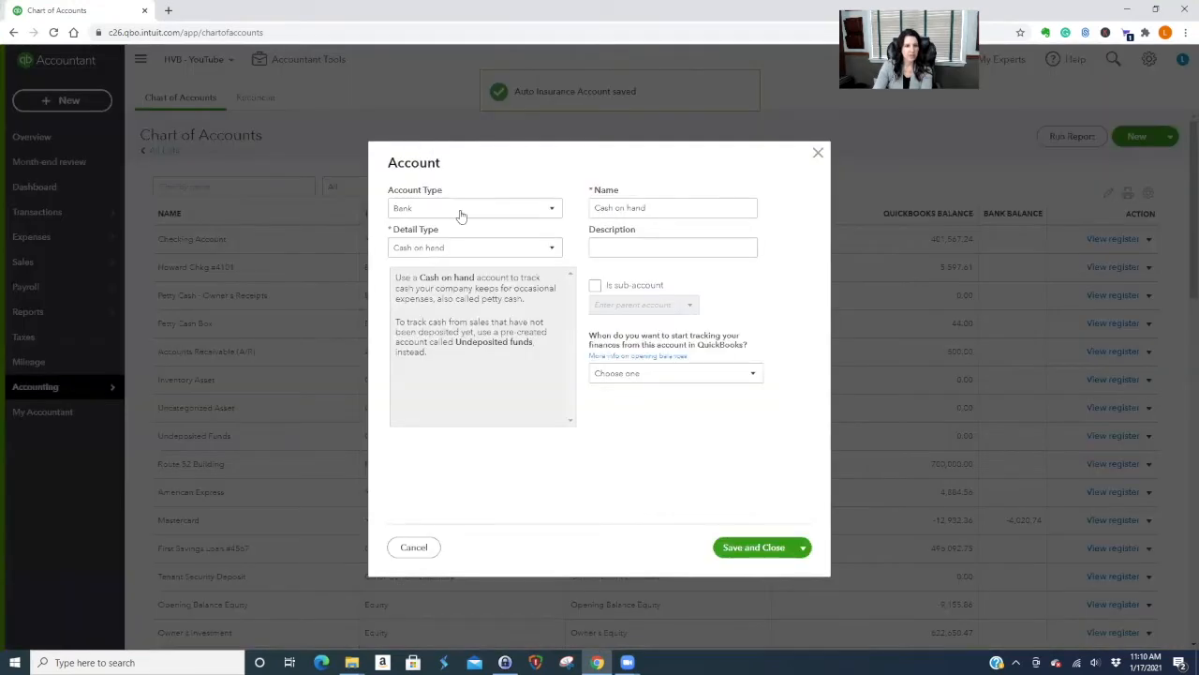
Create Workers Comp Insurance as an Expenses sub-account of Insurance with Office/General Administrative Expenses detail.
{"action": "left_click", "coordinate": [460, 209]}
{"action": "scroll", "coordinate": [473, 316], "scroll_direction": "down", "scroll_amount": 2}
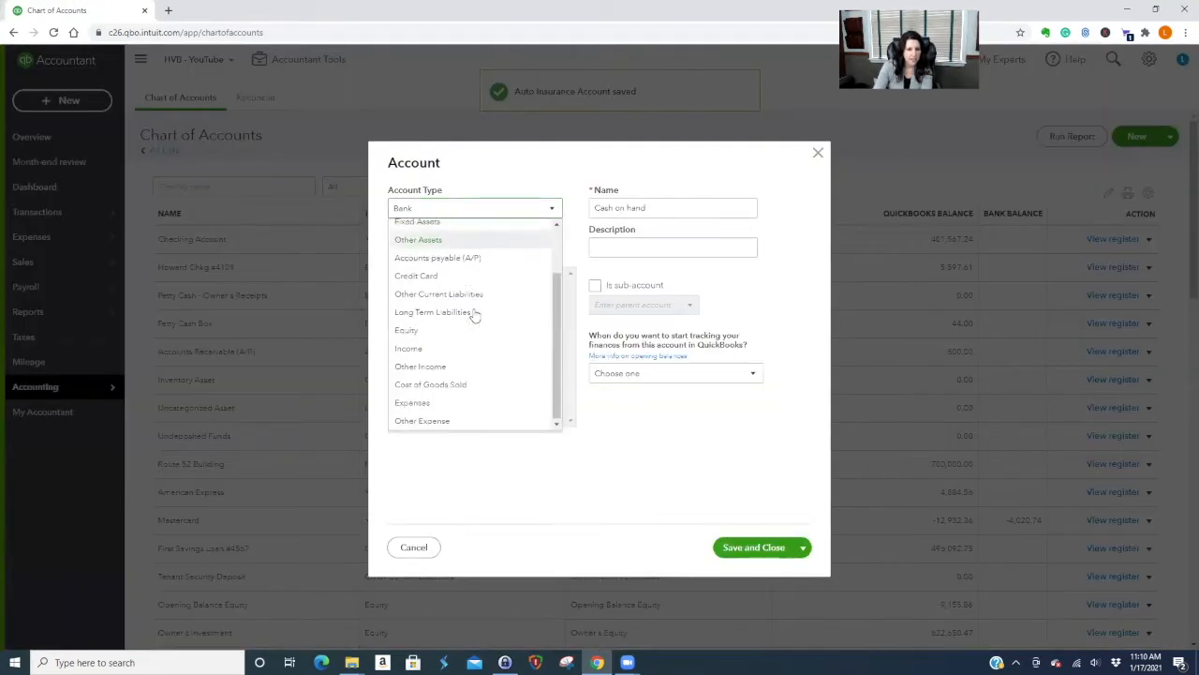
{"action": "left_click", "coordinate": [442, 402]}
{"action": "left_click", "coordinate": [471, 250]}
{"action": "scroll", "coordinate": [495, 329], "scroll_direction": "down", "scroll_amount": 5}
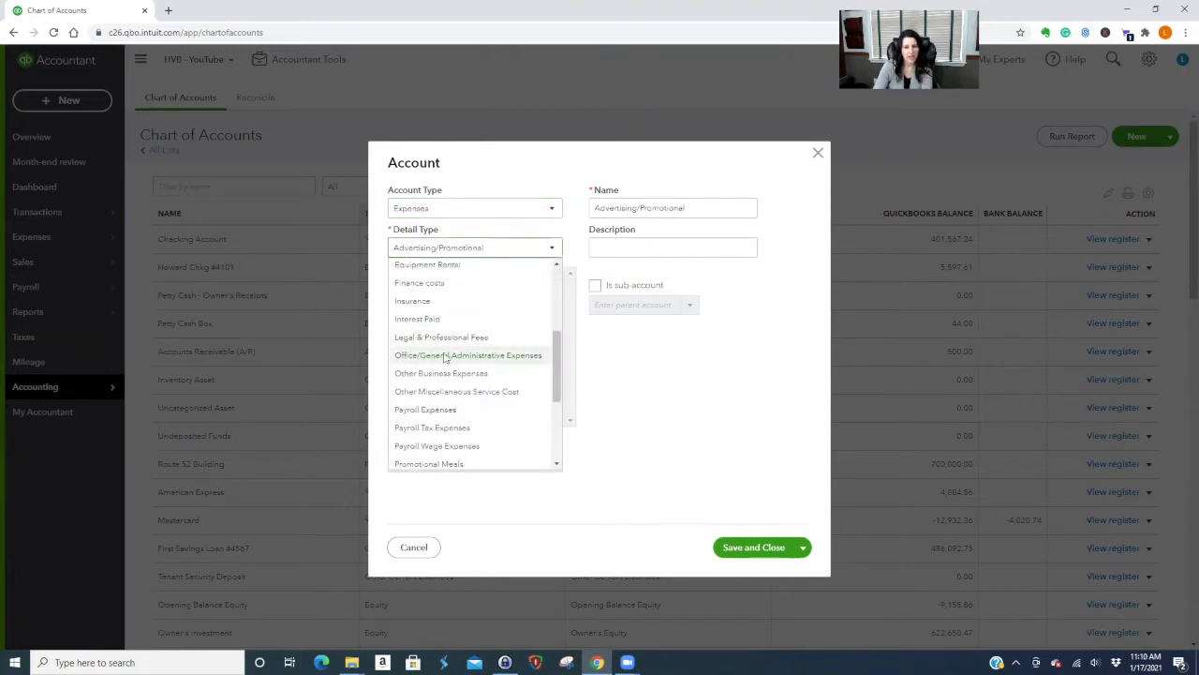
{"action": "left_click", "coordinate": [446, 359]}
{"action": "left_click", "coordinate": [594, 286]}
{"action": "type", "text": "insu"}
{"action": "left_click", "coordinate": [616, 328]}
{"action": "triple_click", "coordinate": [752, 206]}
{"action": "type", "text": "Work"}
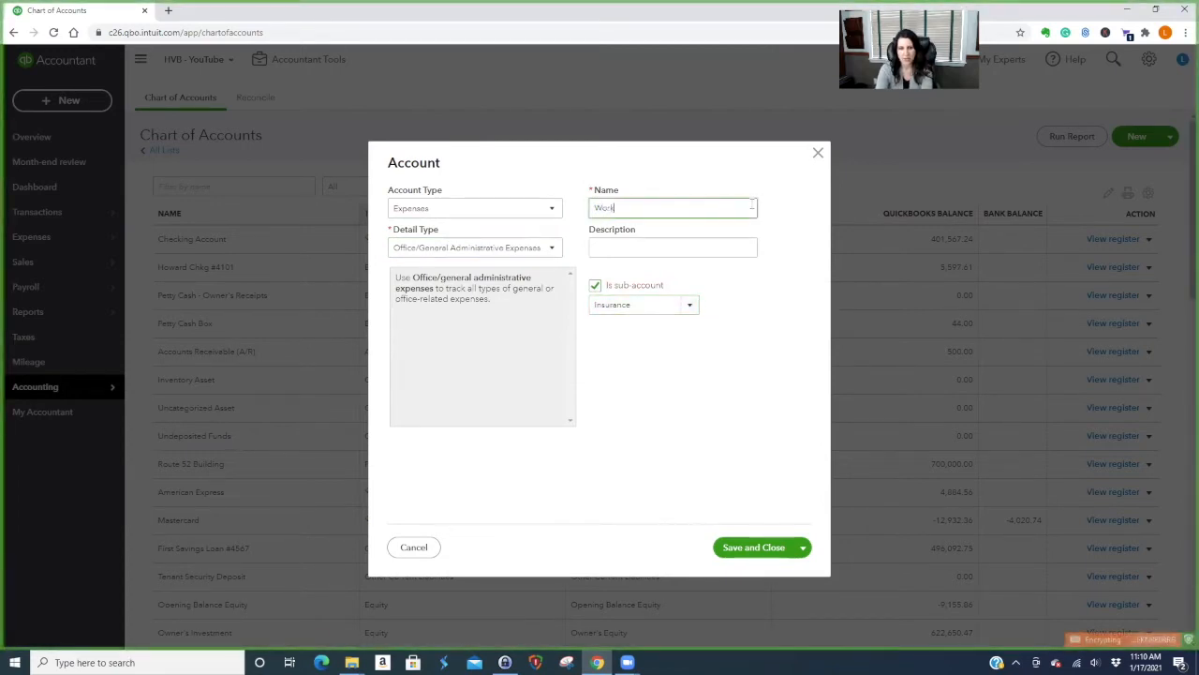
{"action": "type", "text": "ers Comp Insurance"}
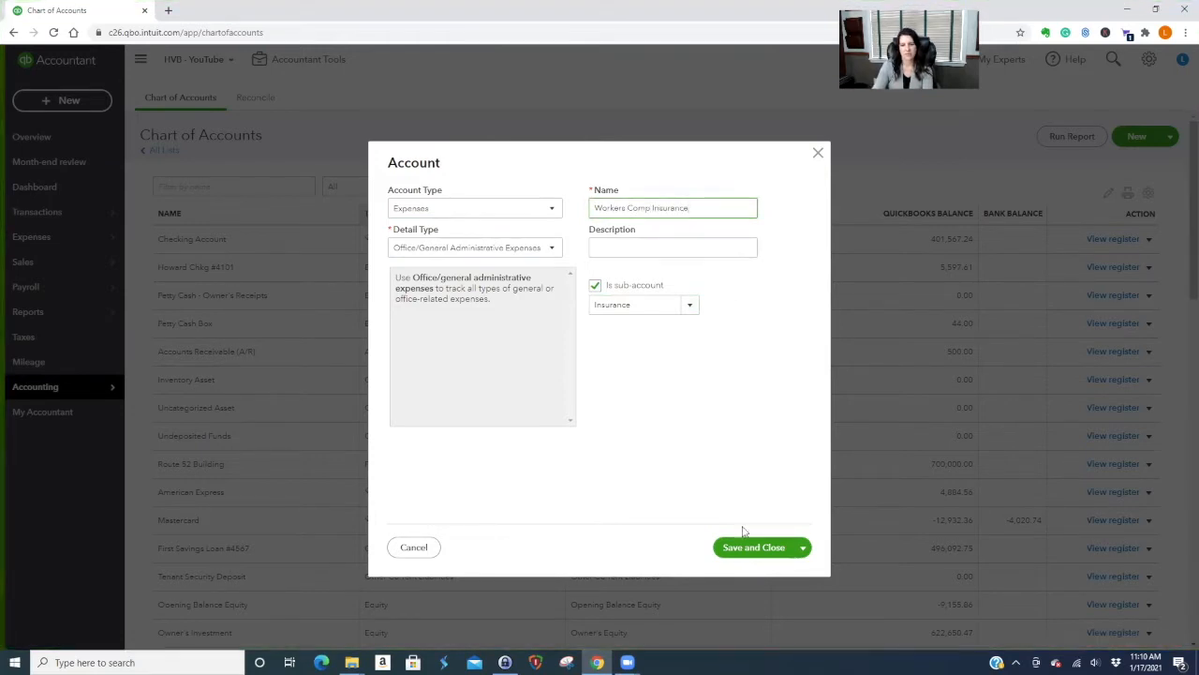
{"action": "left_click", "coordinate": [764, 551]}
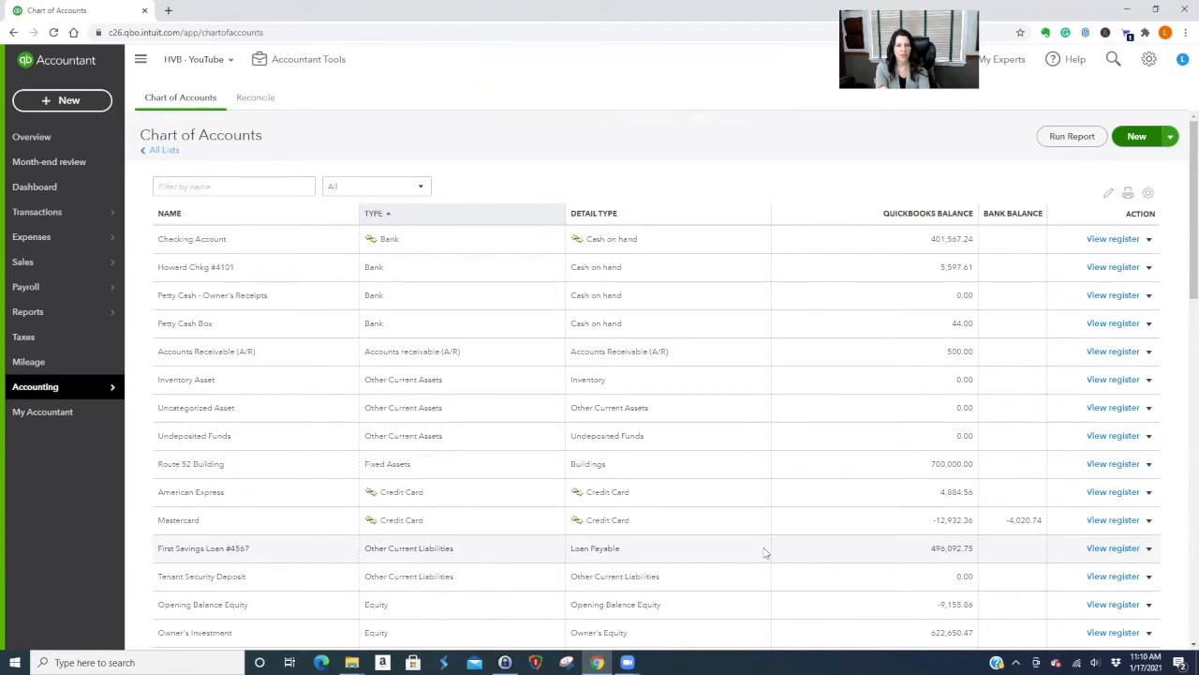
{"action": "scroll", "coordinate": [766, 530], "scroll_direction": "down", "scroll_amount": 3}
{"action": "scroll", "coordinate": [766, 525], "scroll_direction": "down", "scroll_amount": 10}
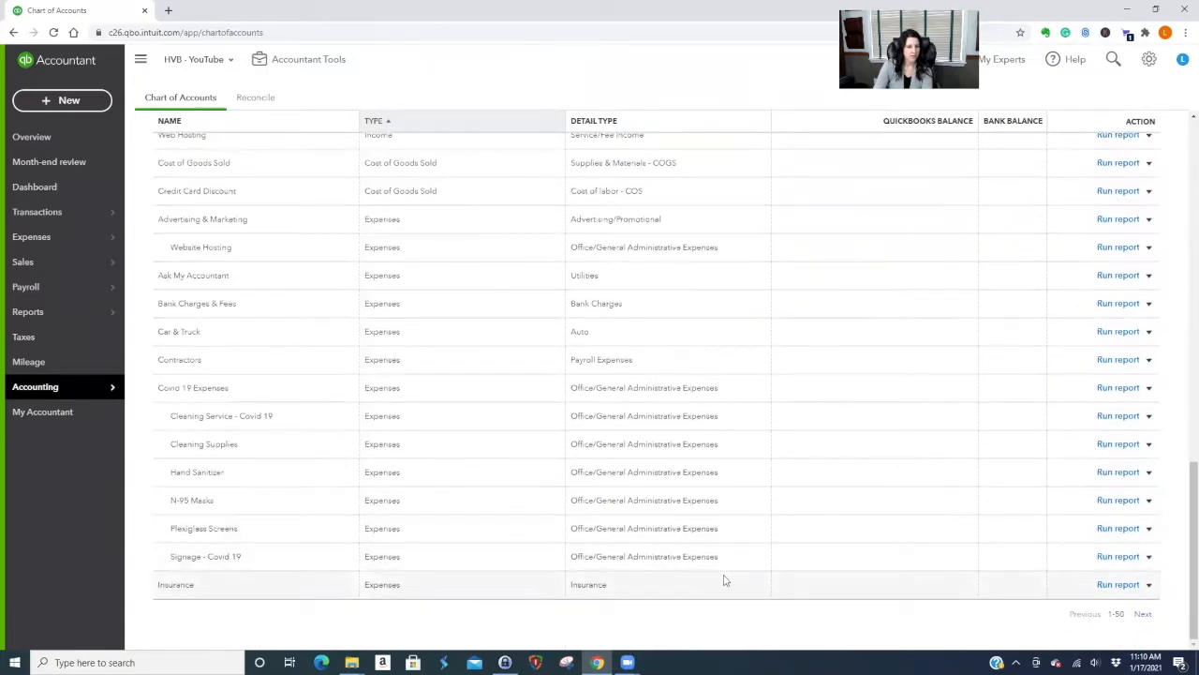
{"action": "scroll", "coordinate": [726, 580], "scroll_direction": "up", "scroll_amount": 5}
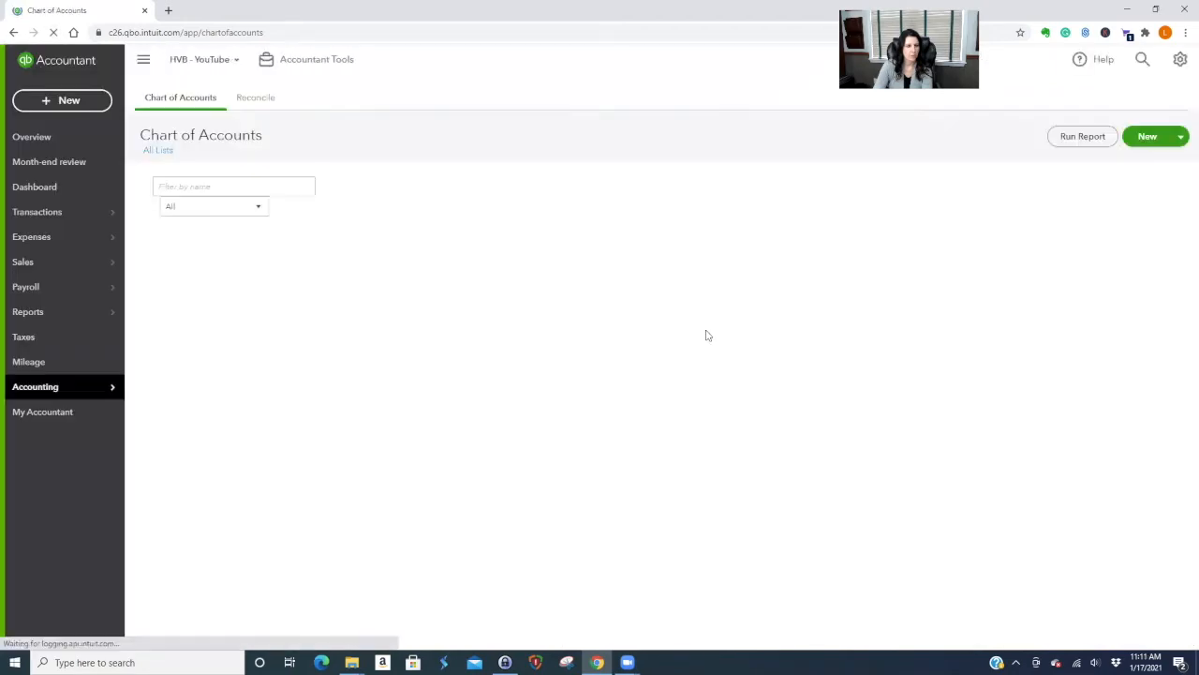
{"action": "scroll", "coordinate": [891, 396], "scroll_direction": "down", "scroll_amount": 8}
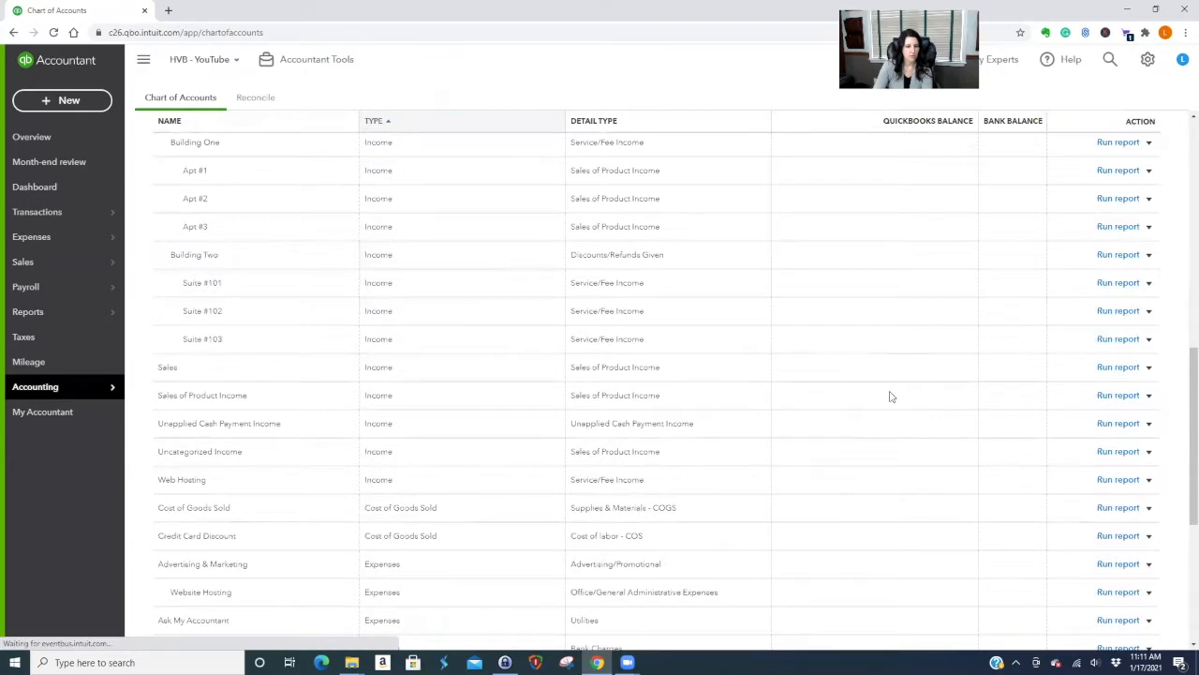
{"action": "scroll", "coordinate": [891, 396], "scroll_direction": "down", "scroll_amount": 4}
{"action": "left_click", "coordinate": [1143, 614]}
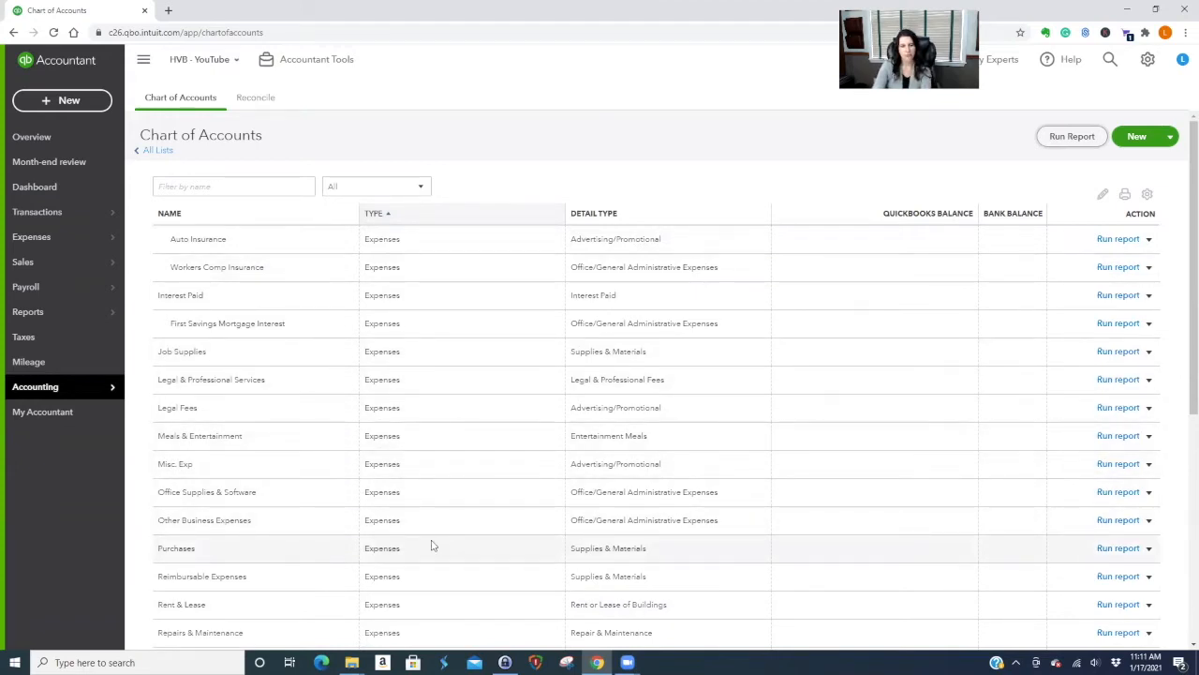
Visit the Advanced tab of Account and settings, then return to the account list.
{"action": "left_click", "coordinate": [1147, 59]}
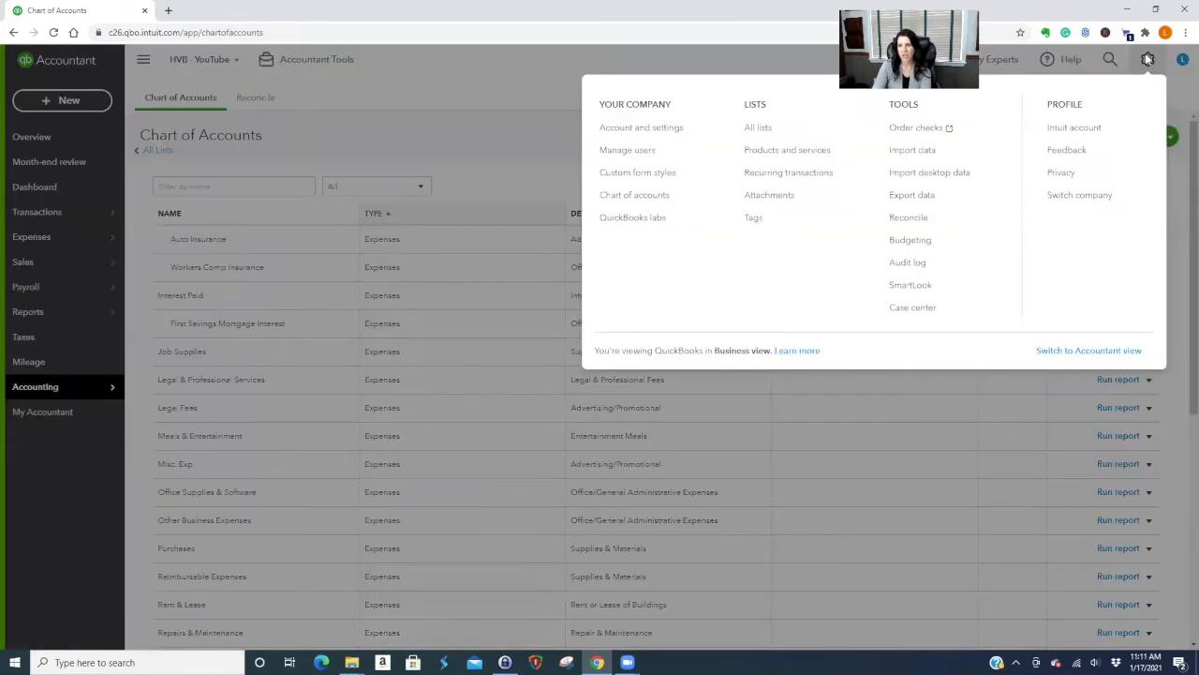
{"action": "left_click", "coordinate": [643, 131]}
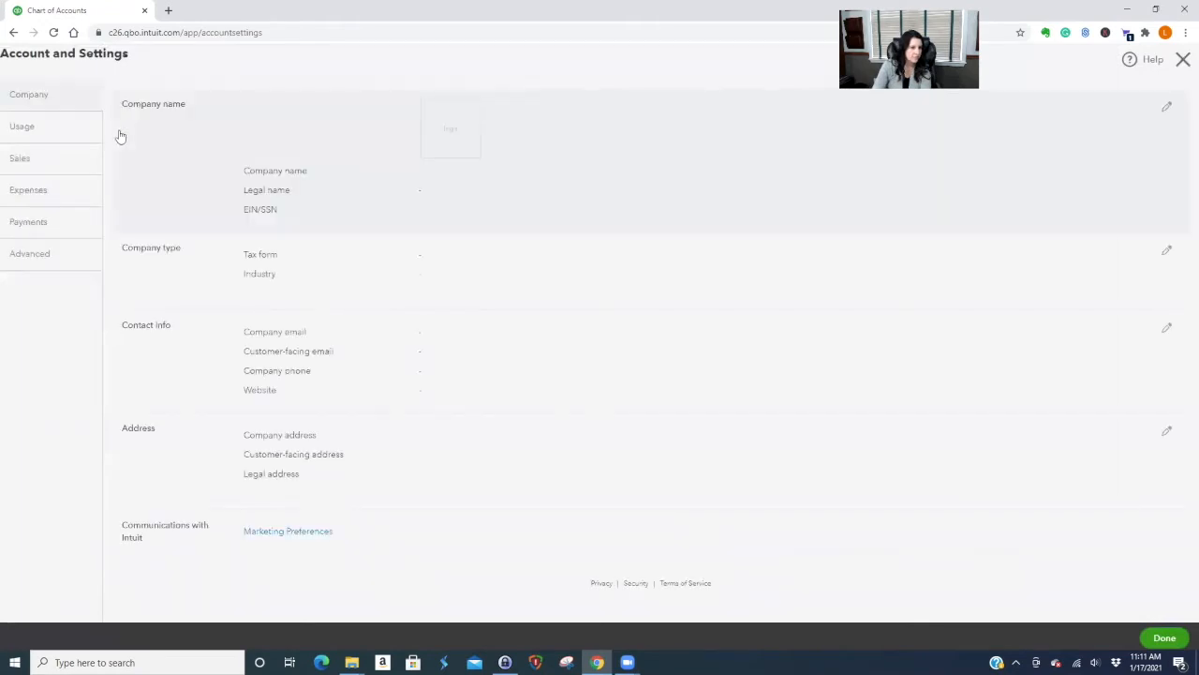
{"action": "left_click", "coordinate": [30, 257]}
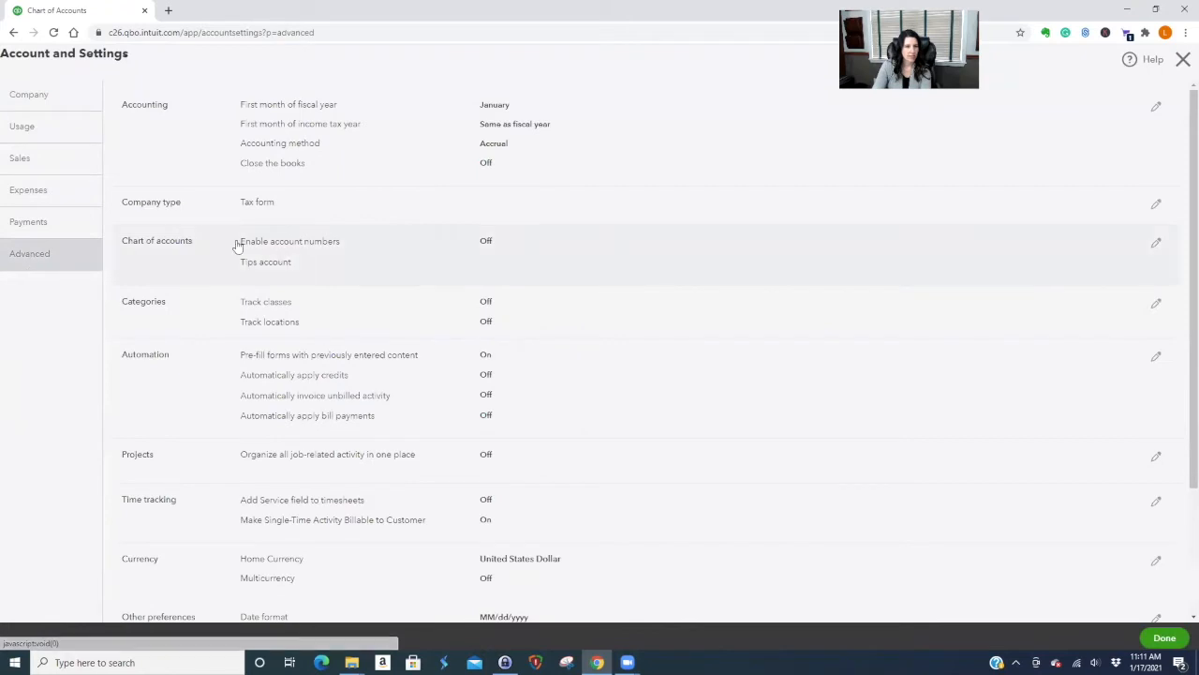
{"action": "left_click", "coordinate": [1183, 60]}
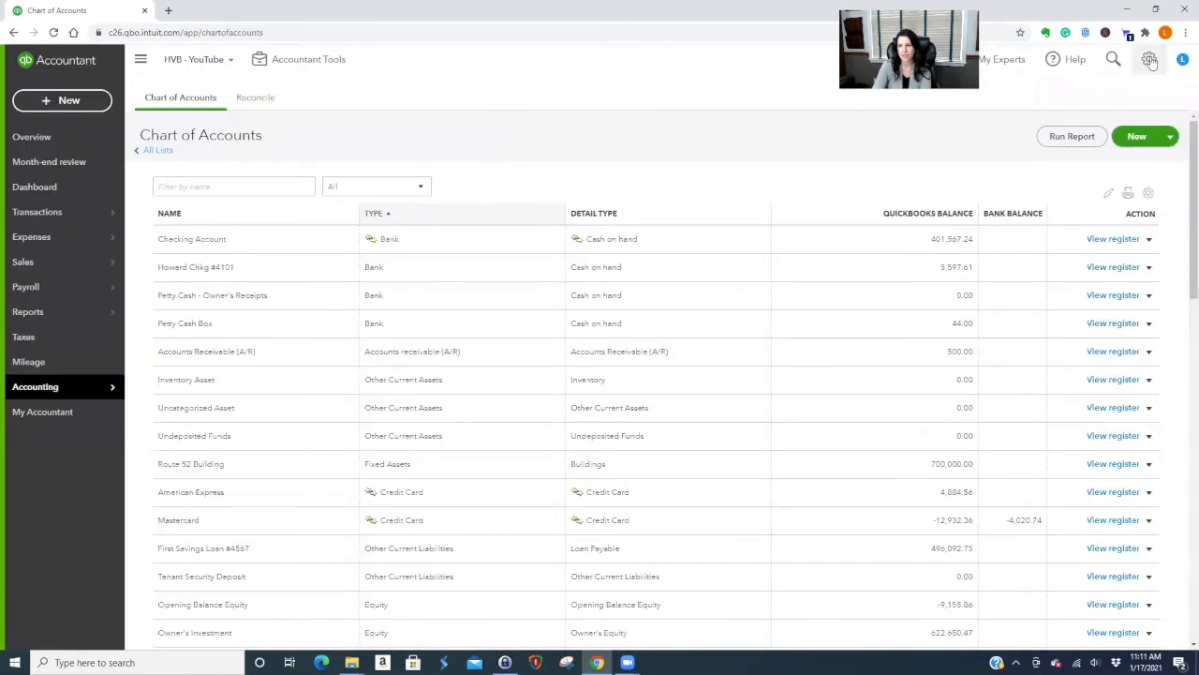
In Advanced settings, enable account numbers and show them in the Chart of Accounts.
{"action": "left_click", "coordinate": [1150, 60]}
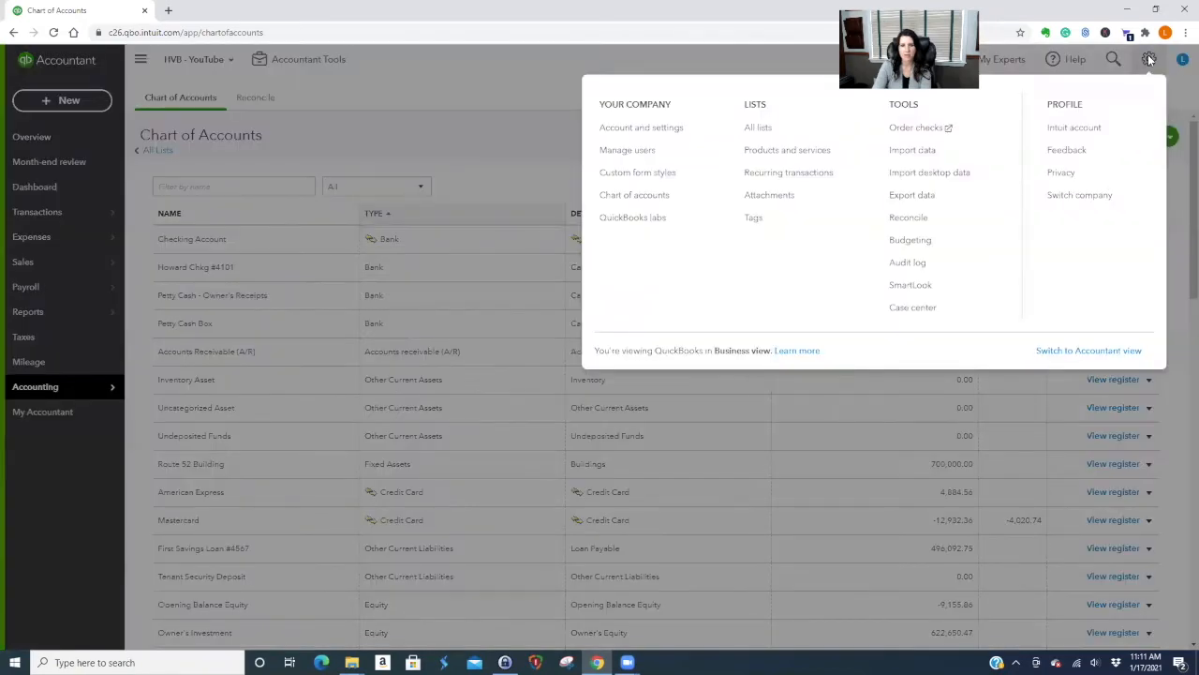
{"action": "left_click", "coordinate": [642, 132]}
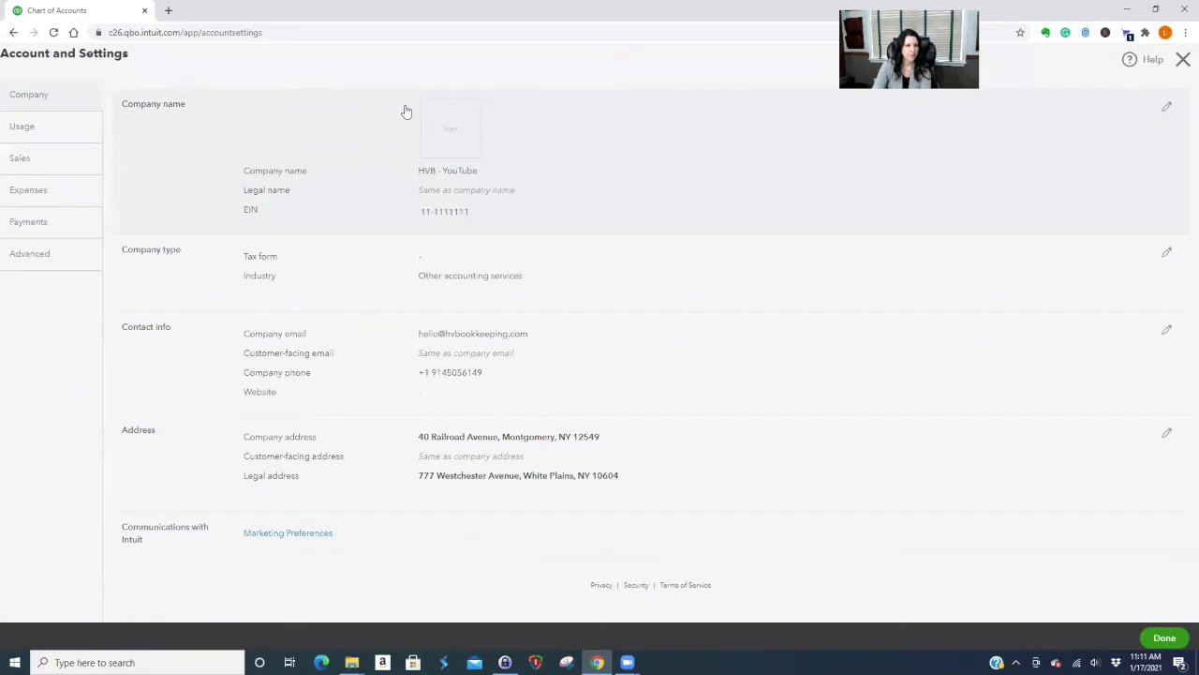
{"action": "left_click", "coordinate": [31, 261]}
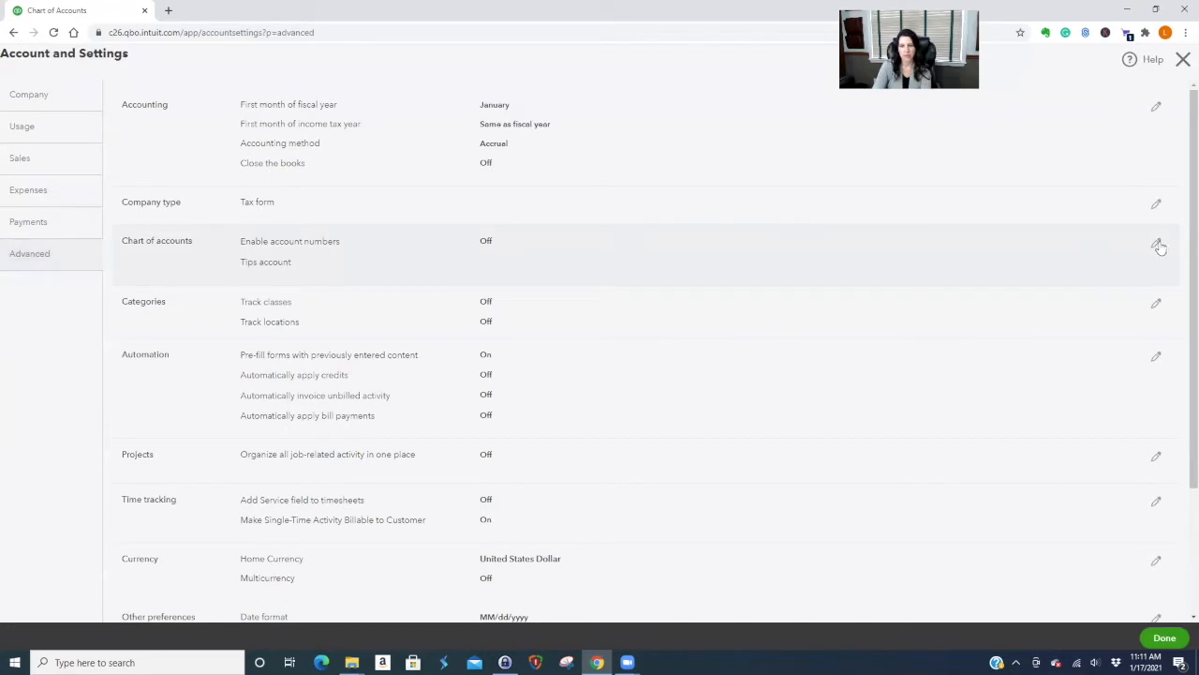
{"action": "left_click", "coordinate": [1157, 244]}
{"action": "left_click", "coordinate": [493, 242]}
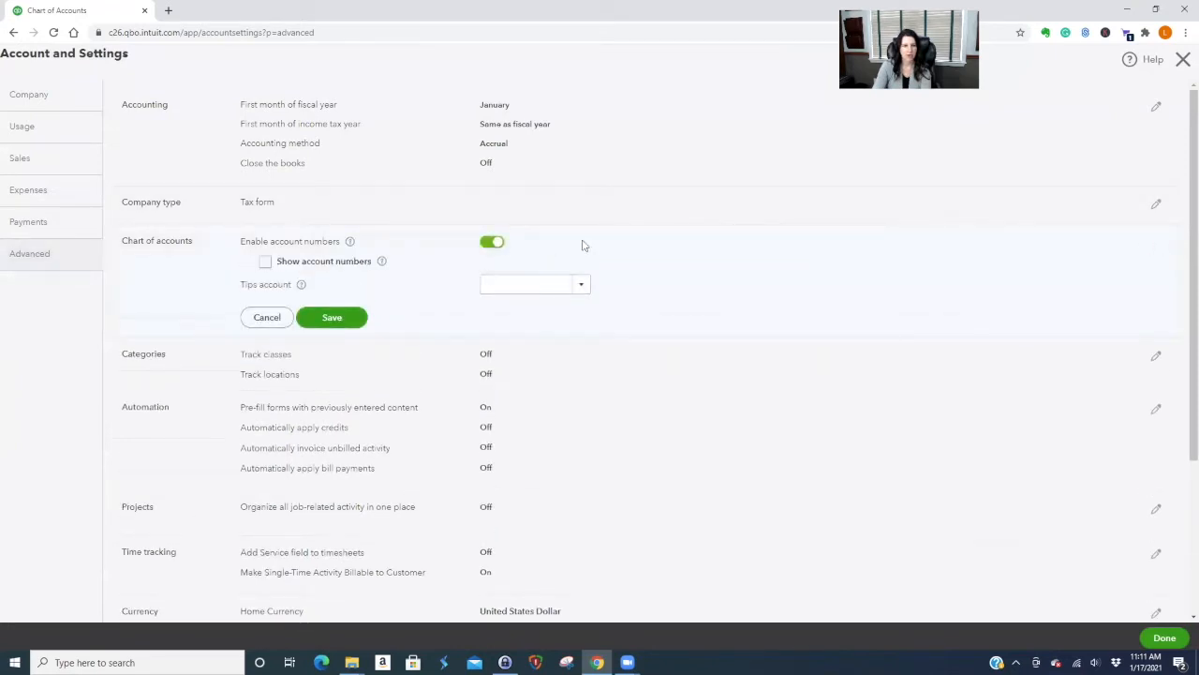
{"action": "left_click", "coordinate": [266, 263]}
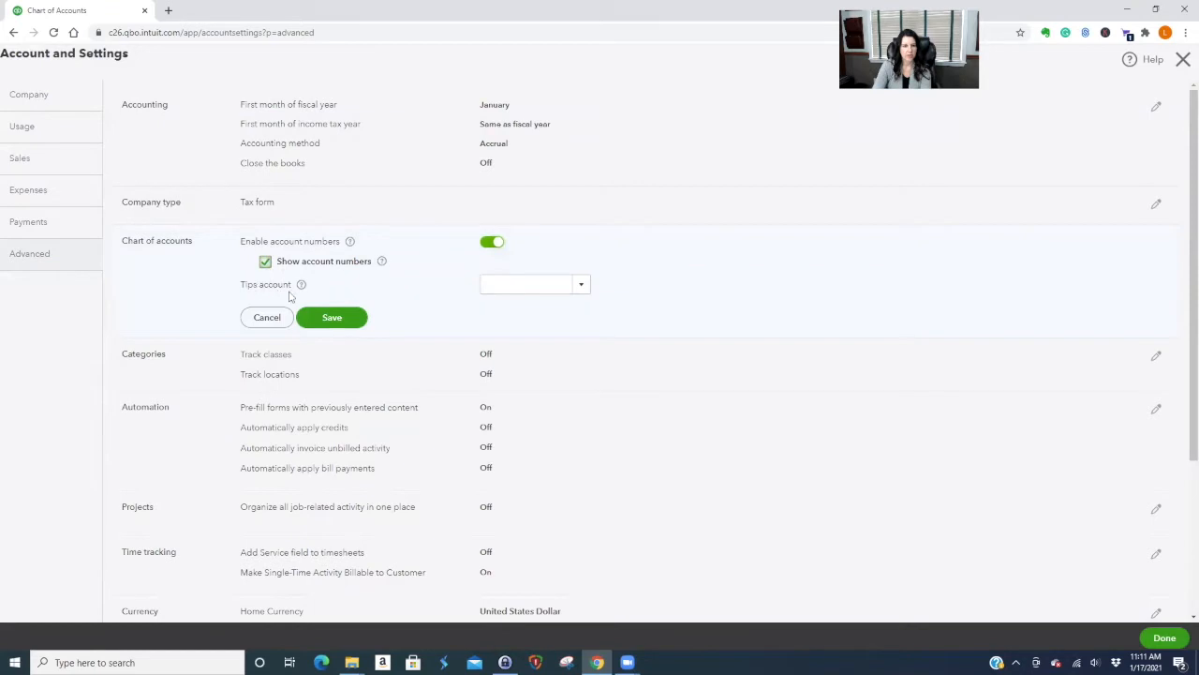
{"action": "left_click", "coordinate": [342, 319]}
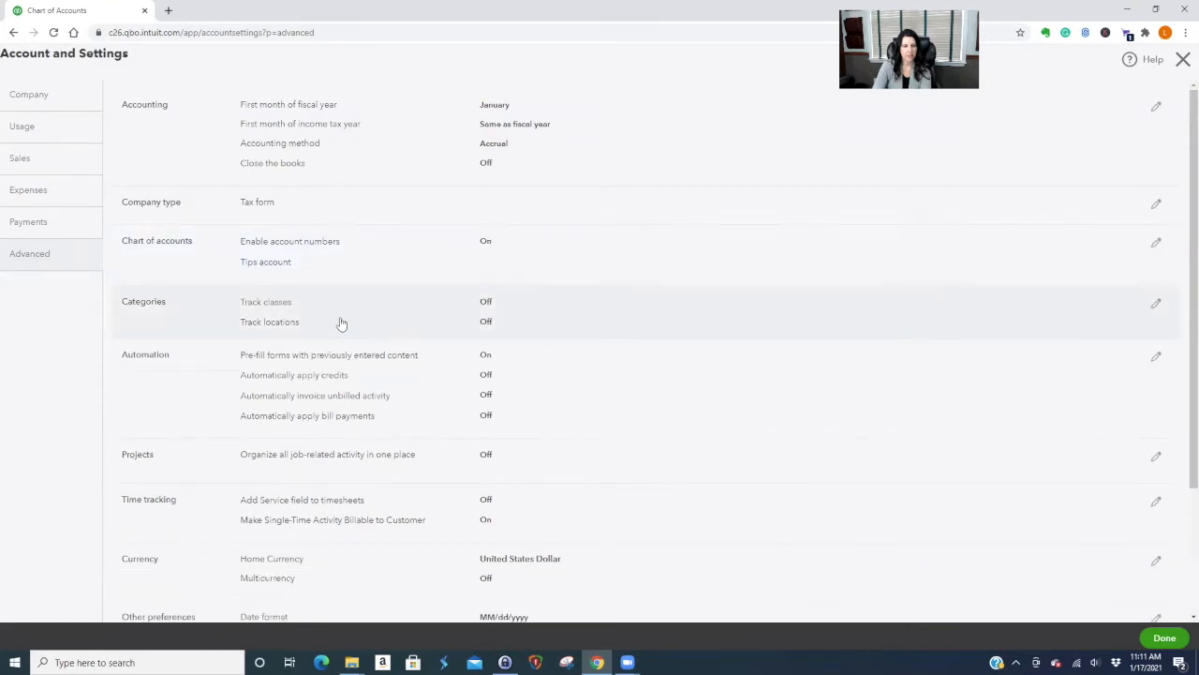
{"action": "left_click", "coordinate": [1169, 638]}
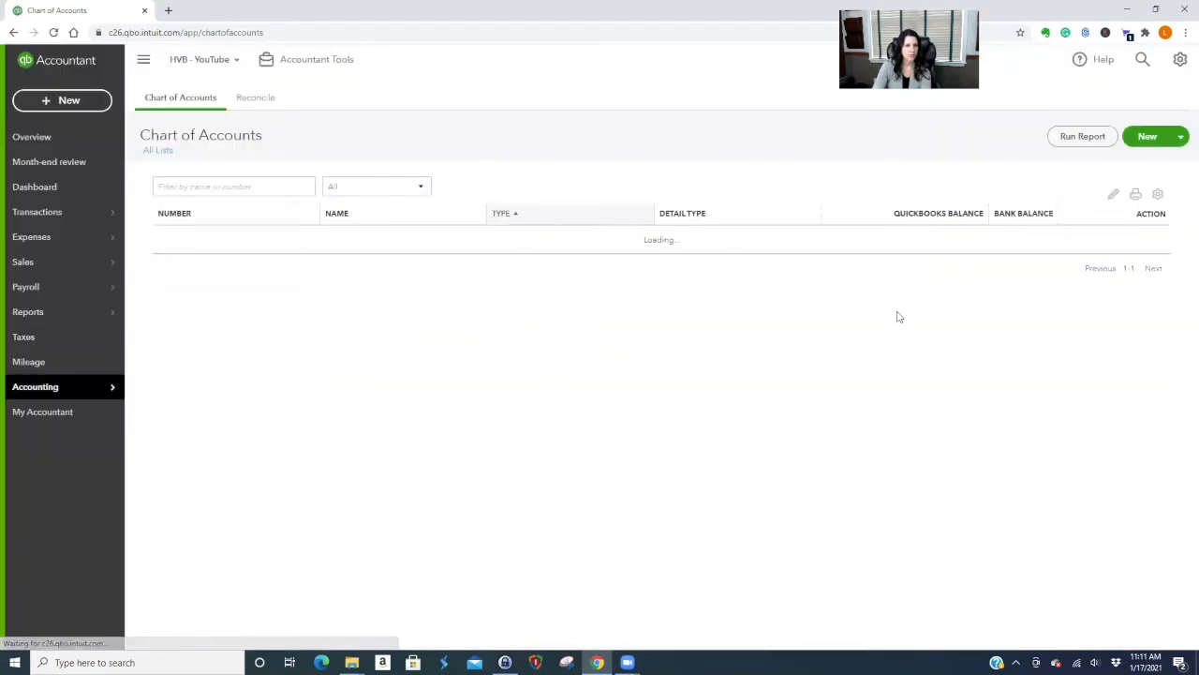
{"action": "scroll", "coordinate": [918, 428], "scroll_direction": "down", "scroll_amount": 10}
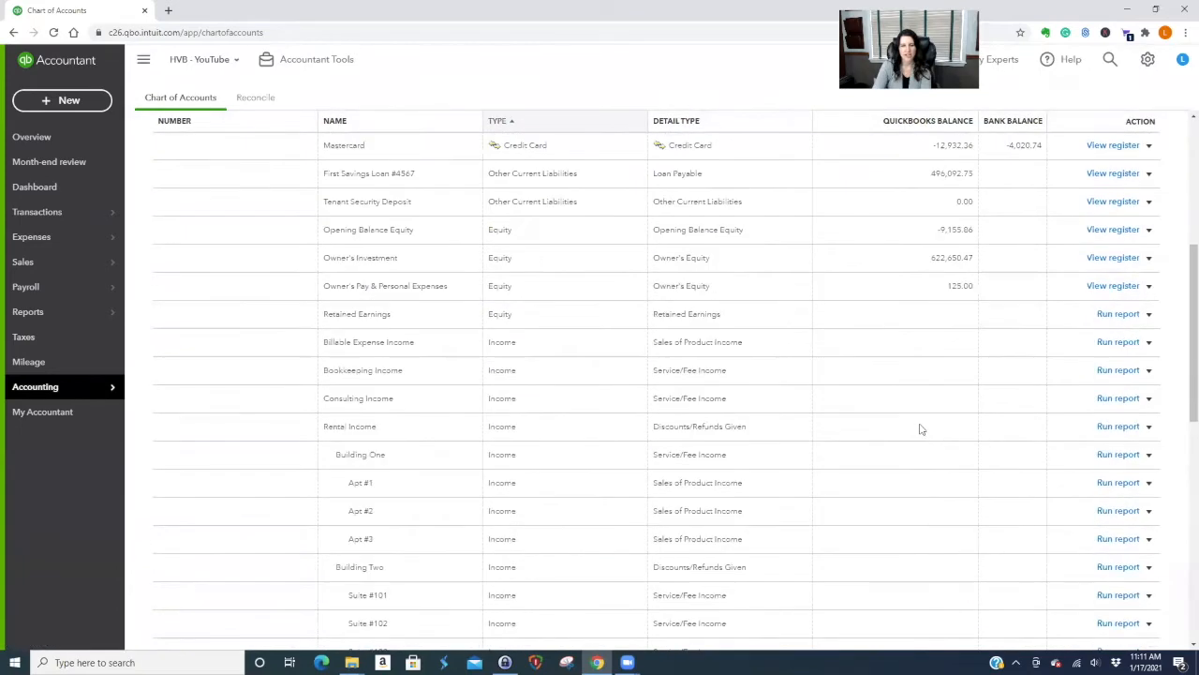
{"action": "scroll", "coordinate": [919, 429], "scroll_direction": "down", "scroll_amount": 3}
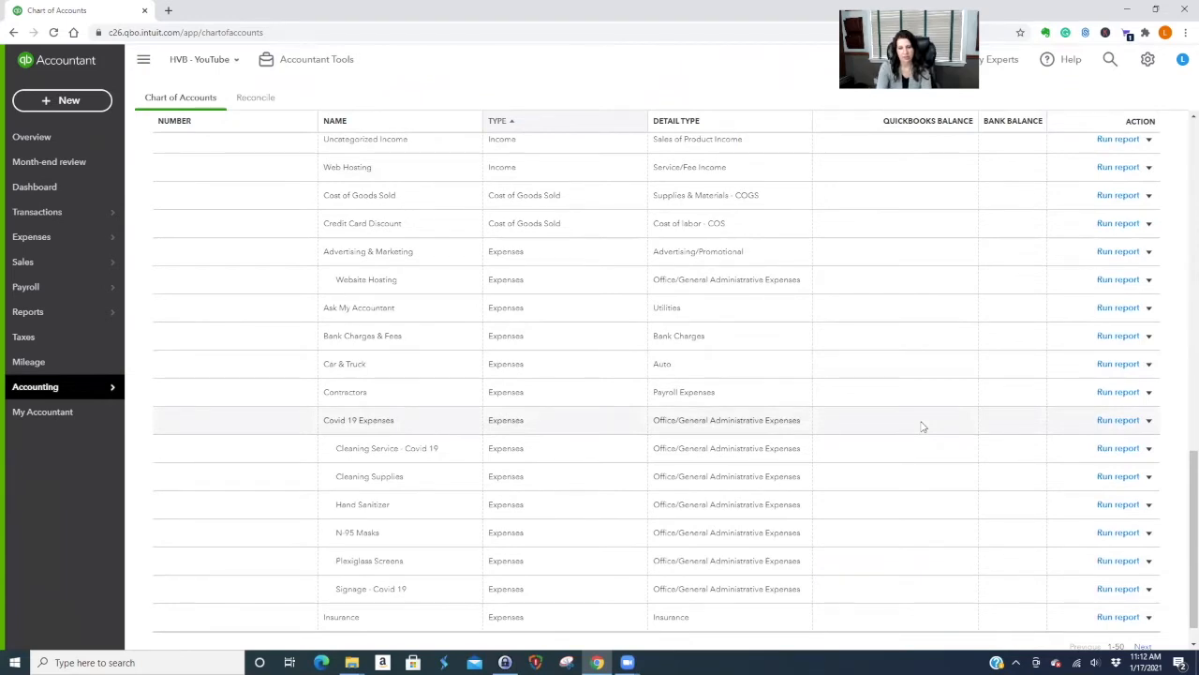
{"action": "scroll", "coordinate": [921, 426], "scroll_direction": "up", "scroll_amount": 15}
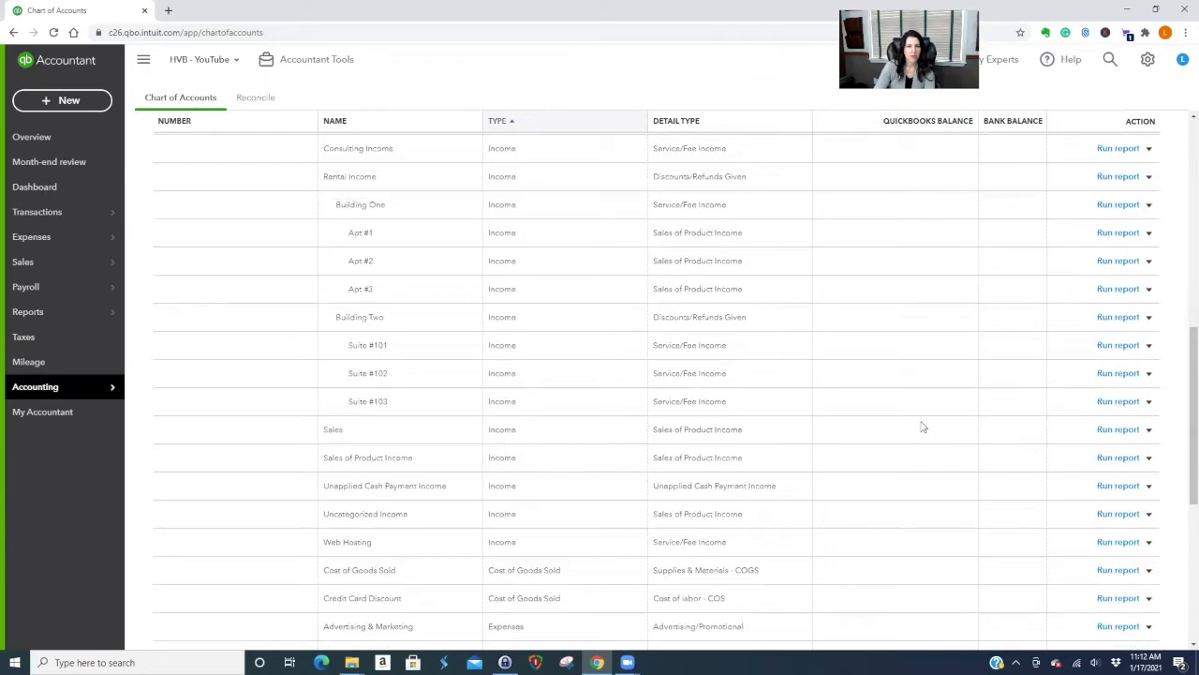
{"action": "left_click", "coordinate": [1149, 239]}
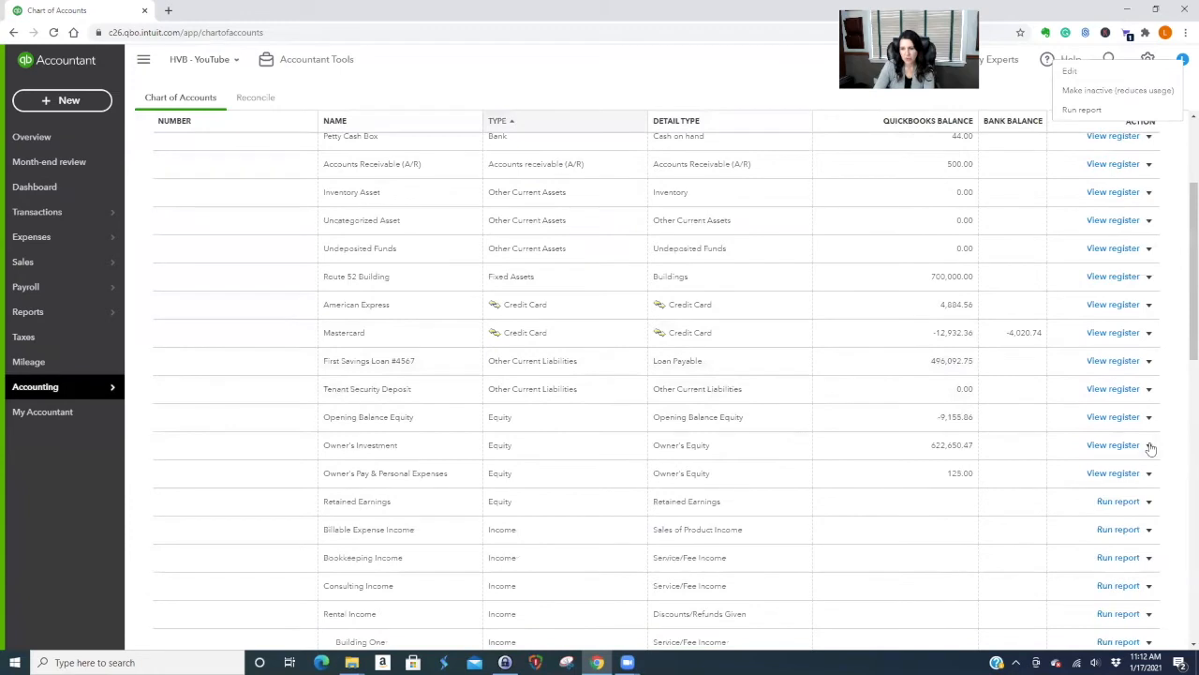
Edit the Opening Balance Equity account, enter number 30000, and save it.
{"action": "left_click", "coordinate": [1150, 418]}
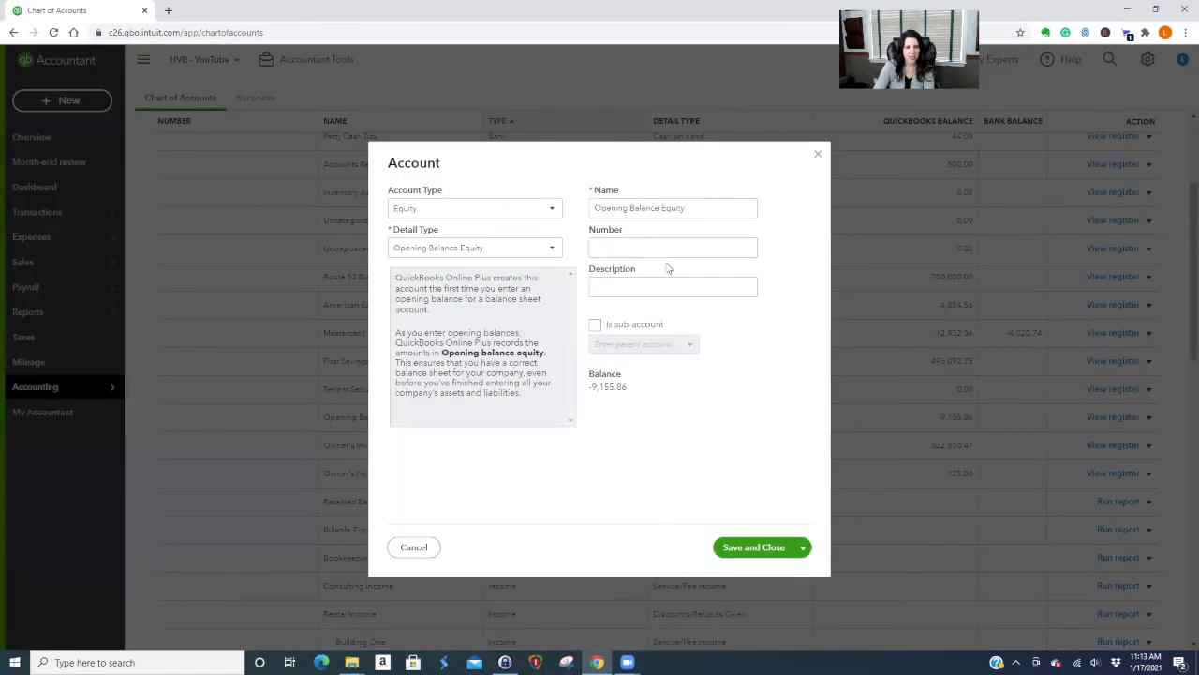
{"action": "left_click", "coordinate": [612, 245]}
{"action": "type", "text": "3000"}
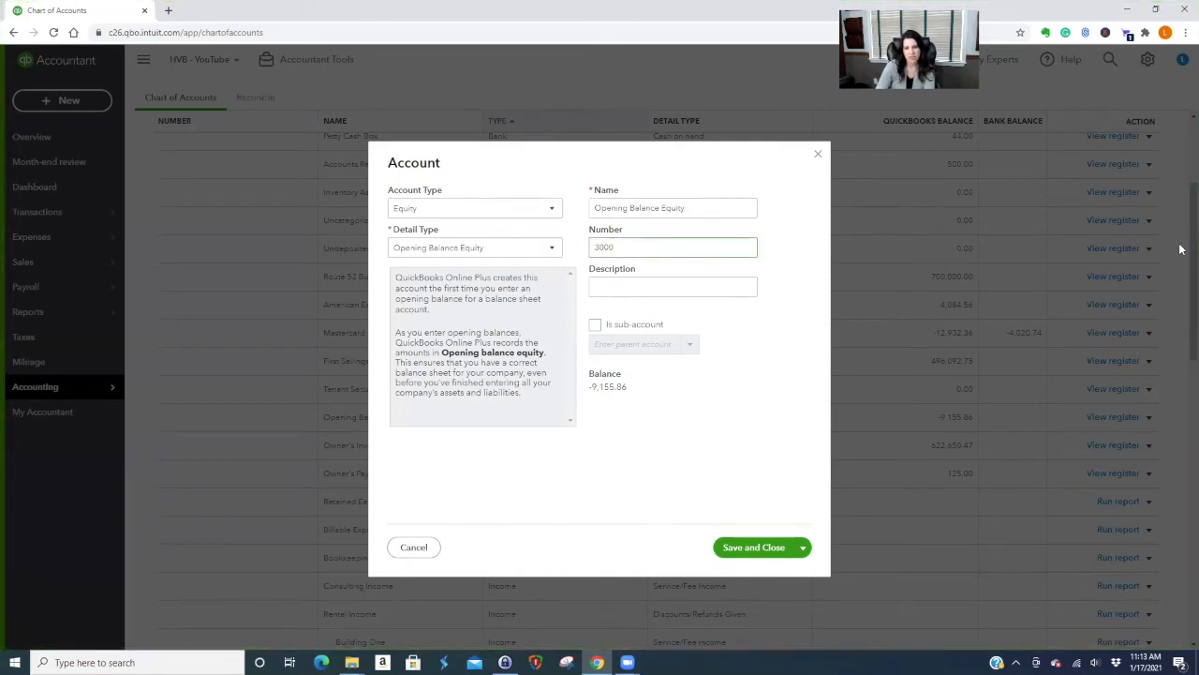
{"action": "type", "text": "0"}
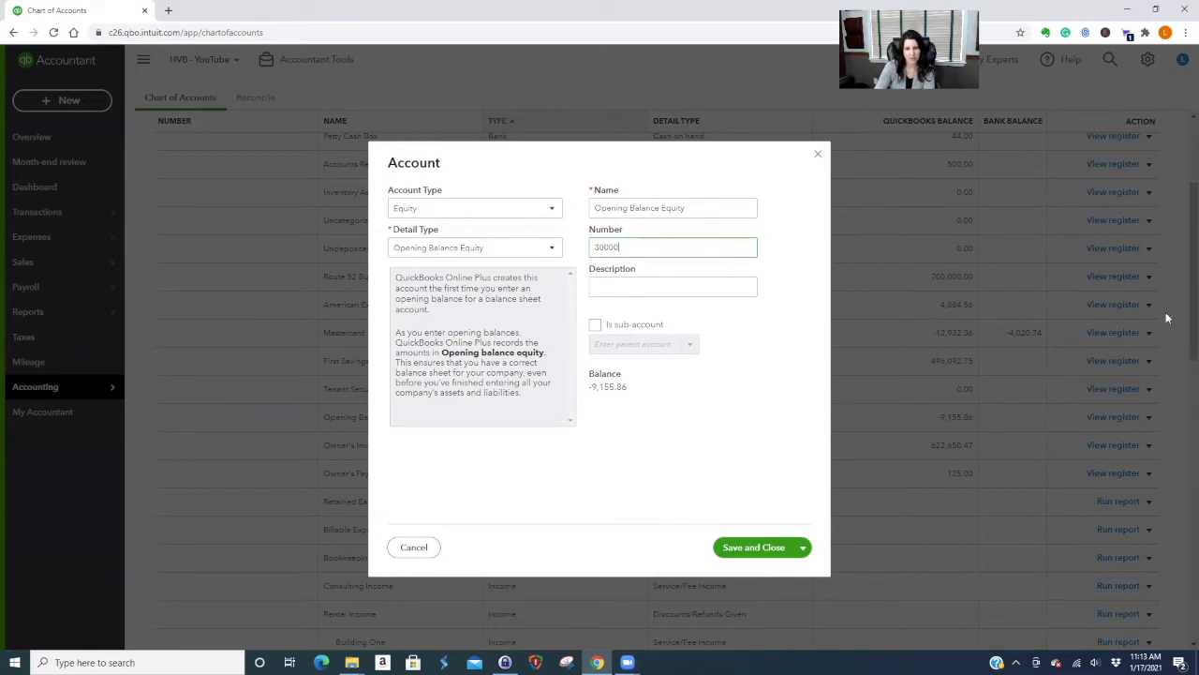
{"action": "left_click", "coordinate": [768, 548]}
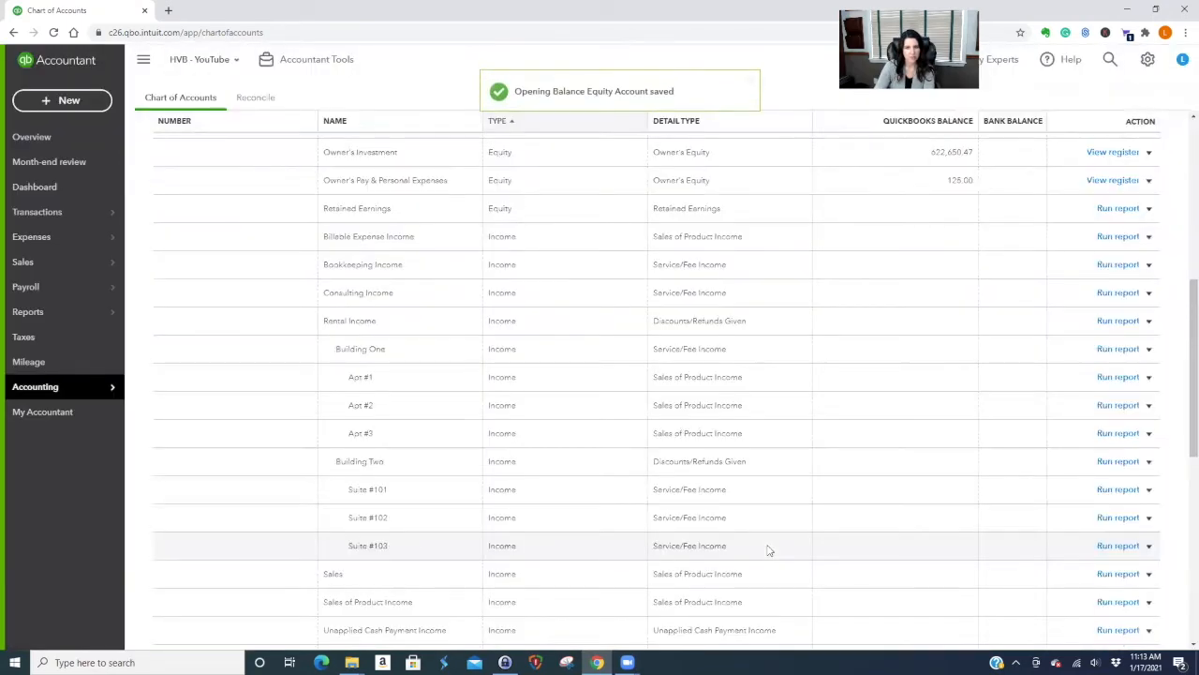
{"action": "scroll", "coordinate": [693, 539], "scroll_direction": "up", "scroll_amount": 3}
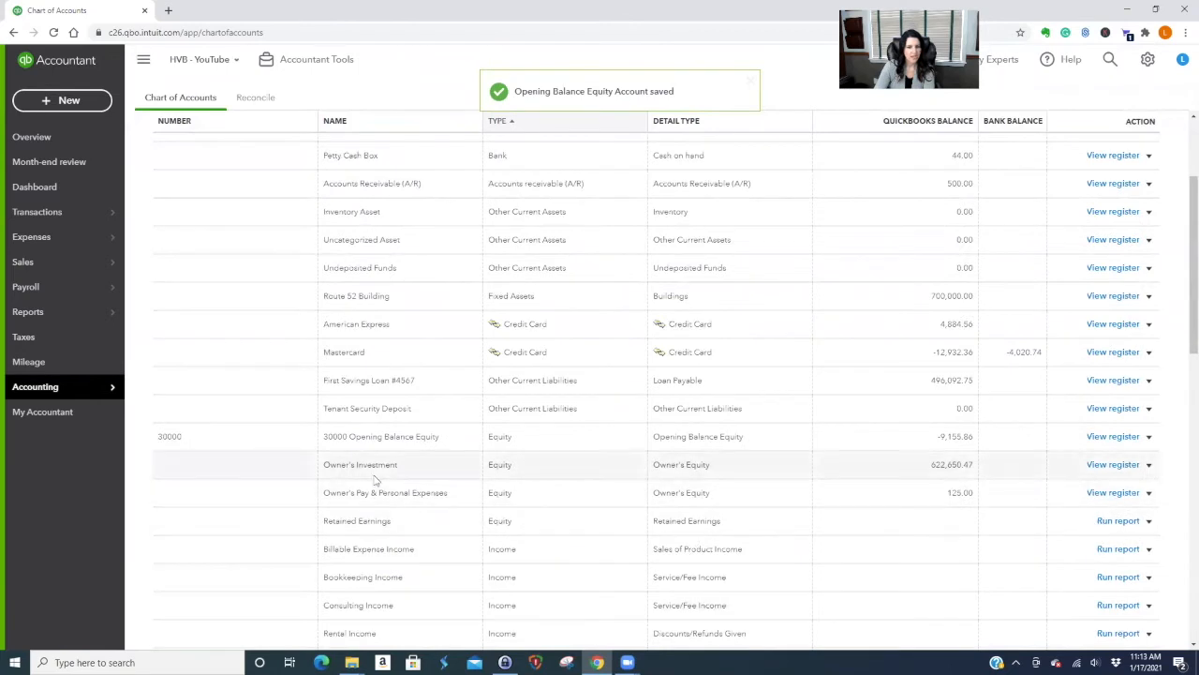
Edit the Owner's Investment account, enter number 30005, and save it.
{"action": "left_click", "coordinate": [1150, 465]}
{"action": "left_click", "coordinate": [1043, 486]}
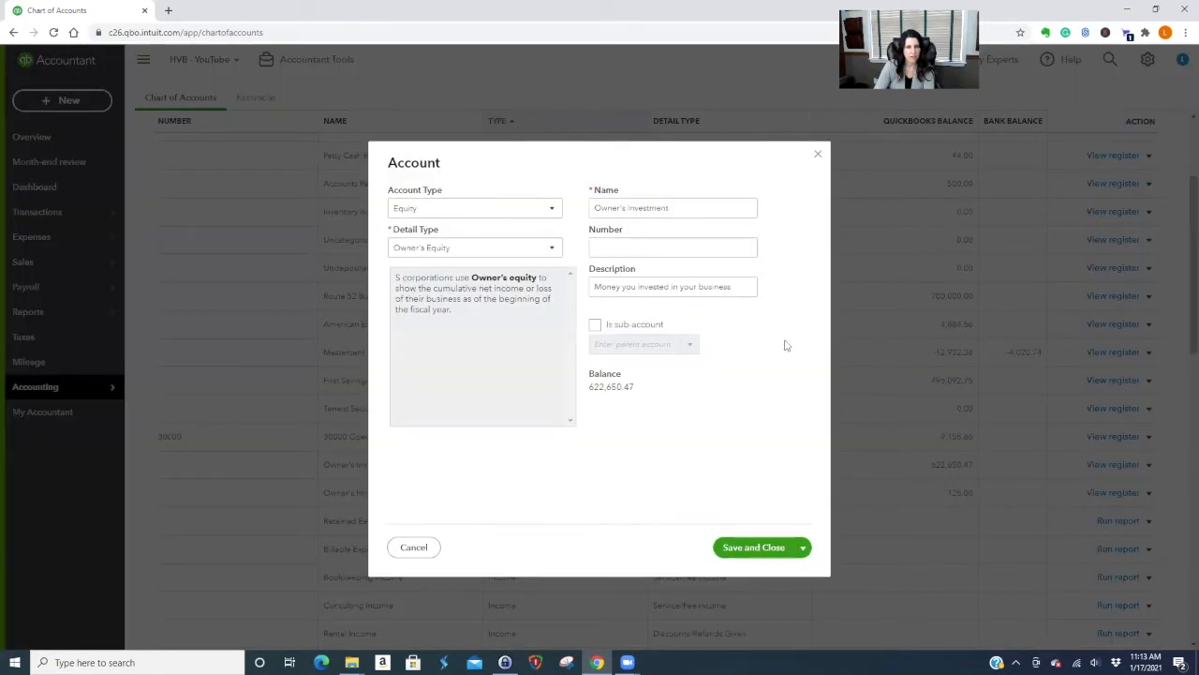
{"action": "type", "text": "3"}
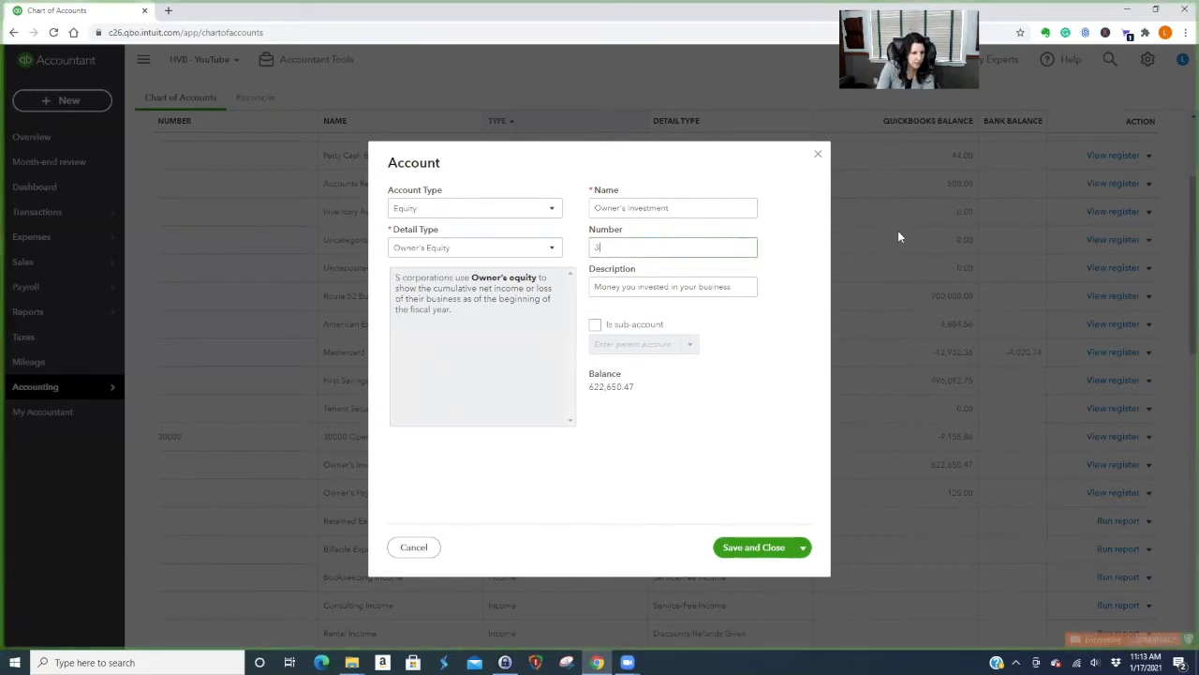
{"action": "type", "text": "0005"}
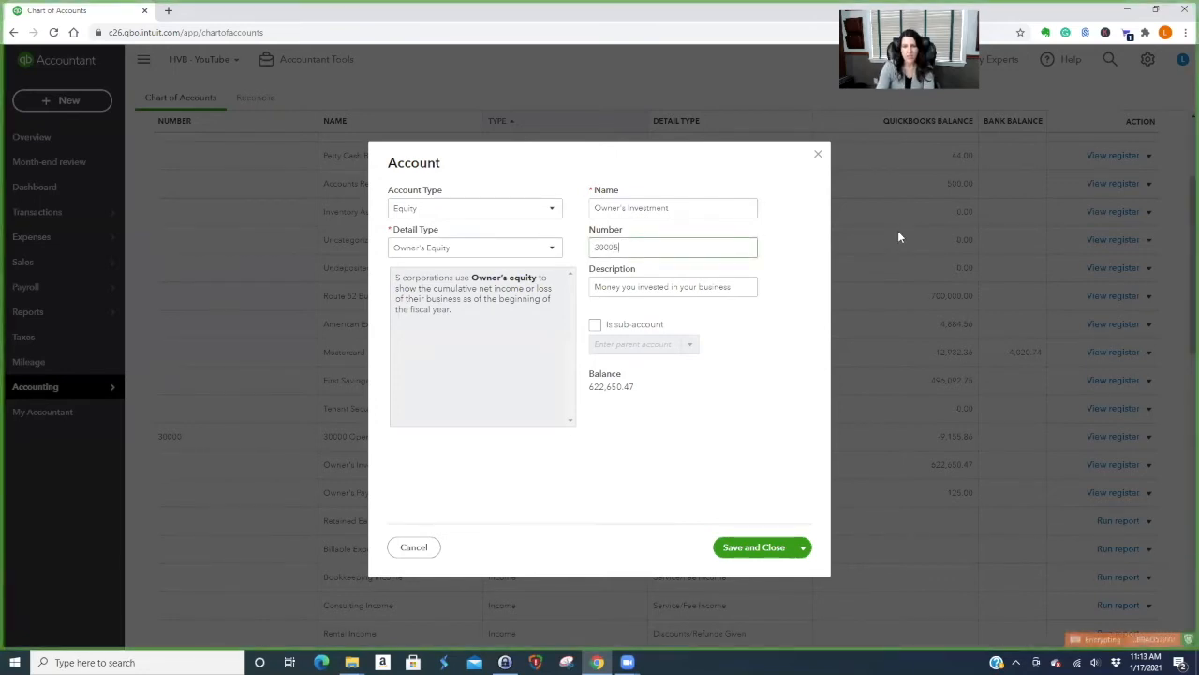
{"action": "left_click", "coordinate": [761, 549]}
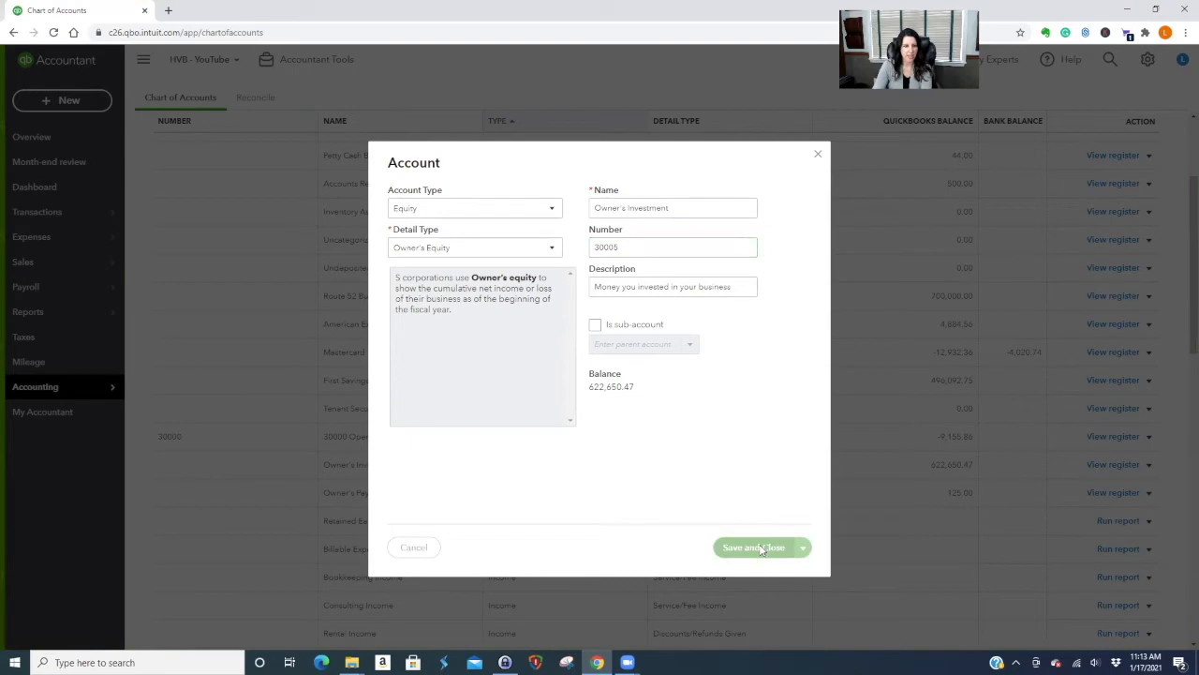
{"action": "scroll", "coordinate": [792, 534], "scroll_direction": "up", "scroll_amount": 3}
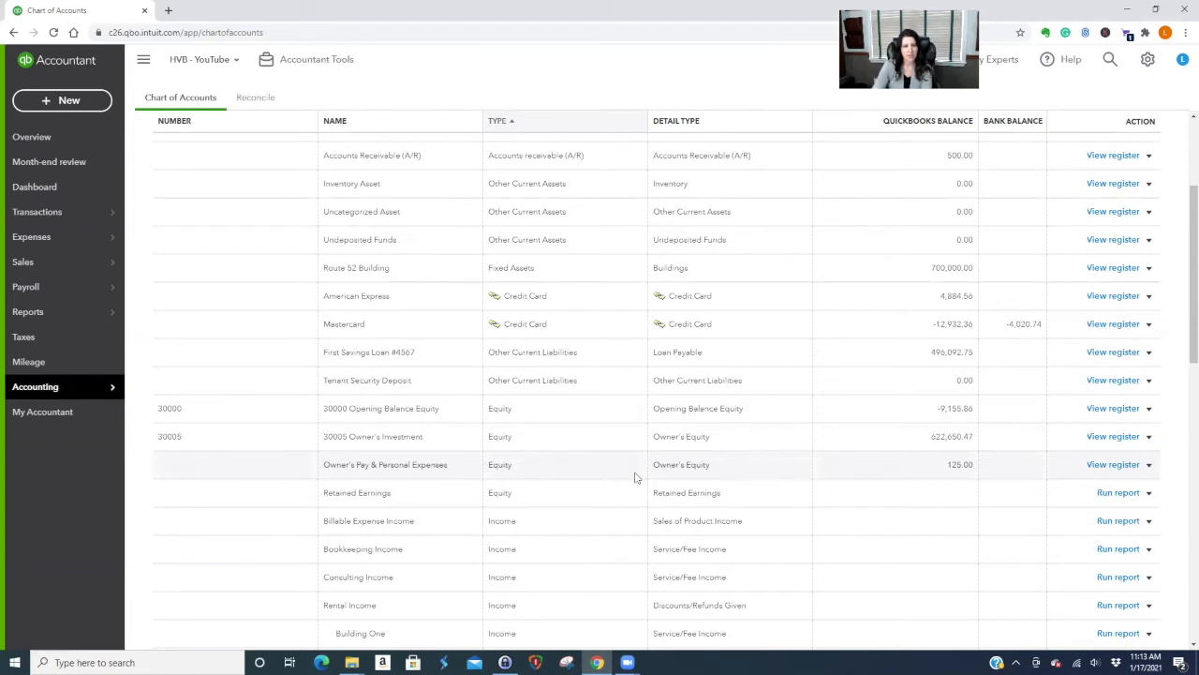
Open the printable Chart of Accounts without printing, scroll through it, and close that window.
{"action": "scroll", "coordinate": [623, 487], "scroll_direction": "down", "scroll_amount": 3}
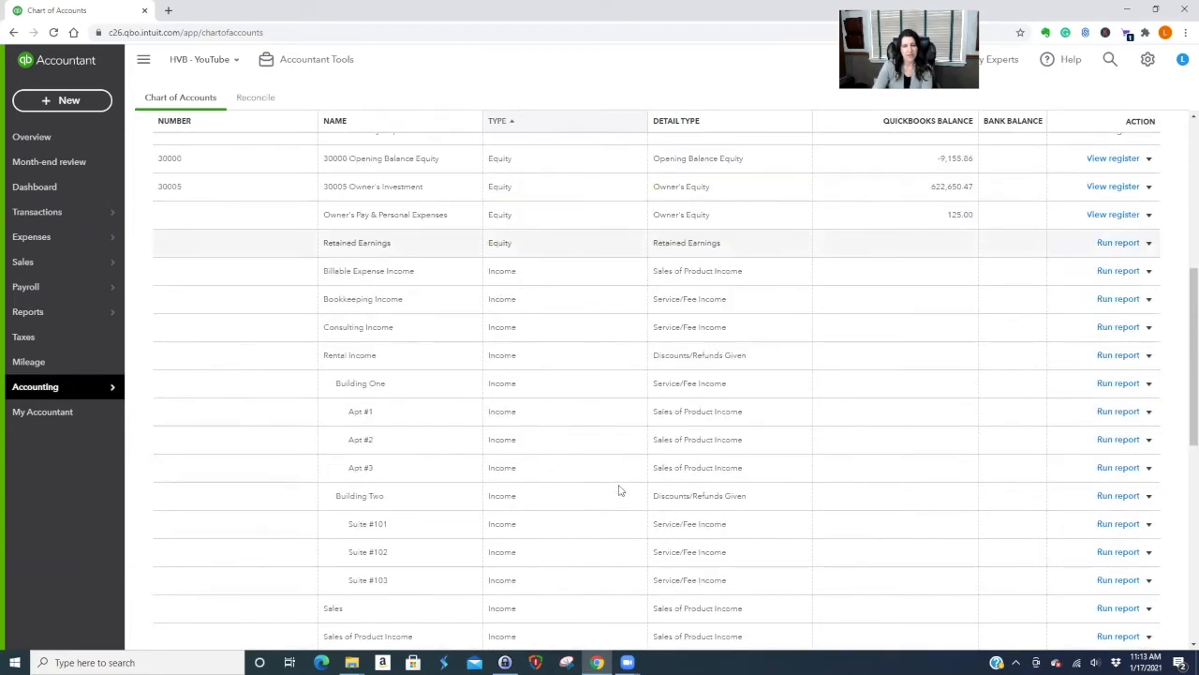
{"action": "scroll", "coordinate": [619, 489], "scroll_direction": "up", "scroll_amount": 5}
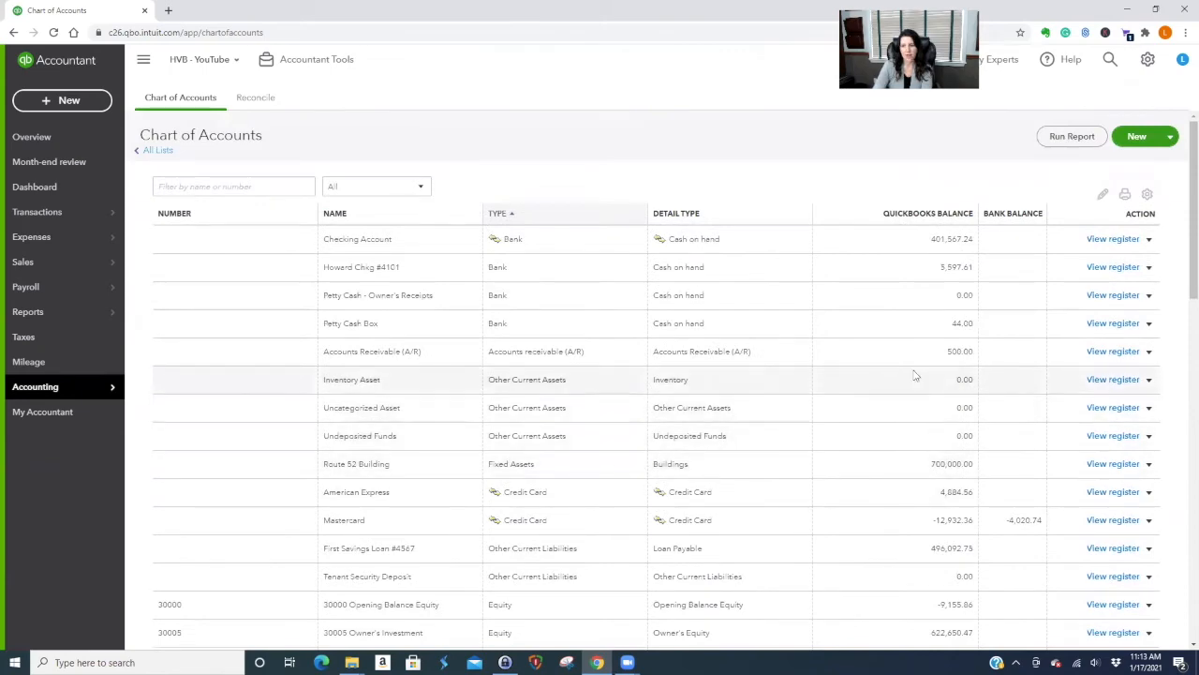
{"action": "left_click", "coordinate": [1123, 194]}
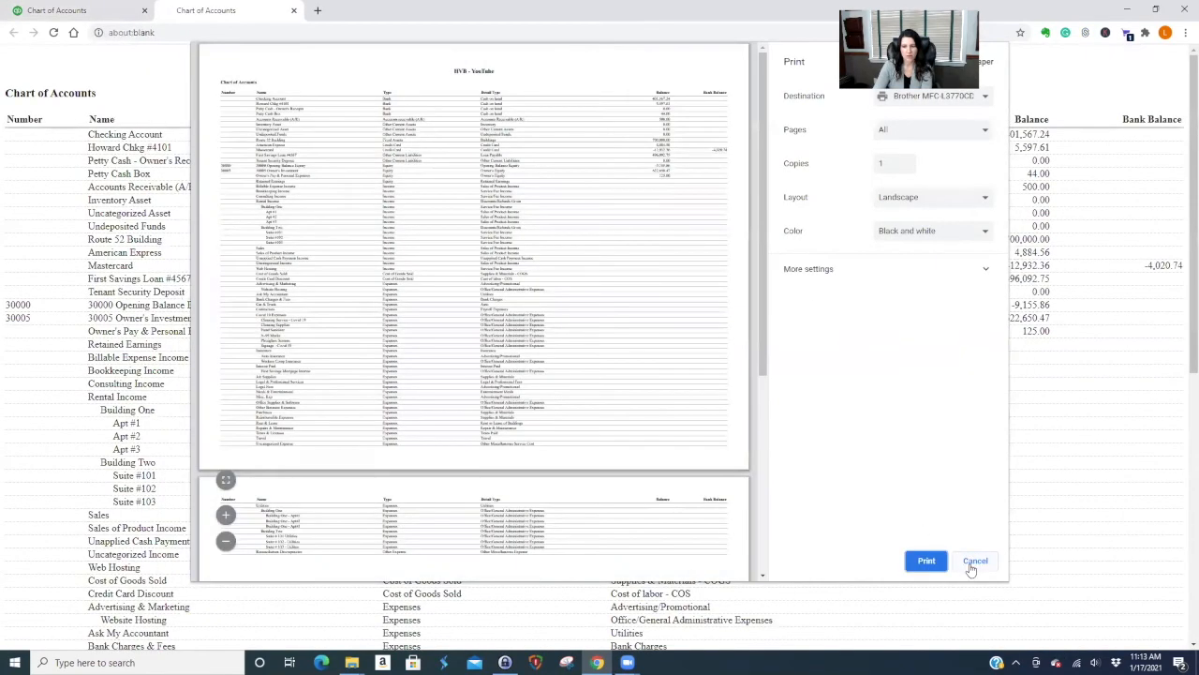
{"action": "left_click", "coordinate": [972, 561]}
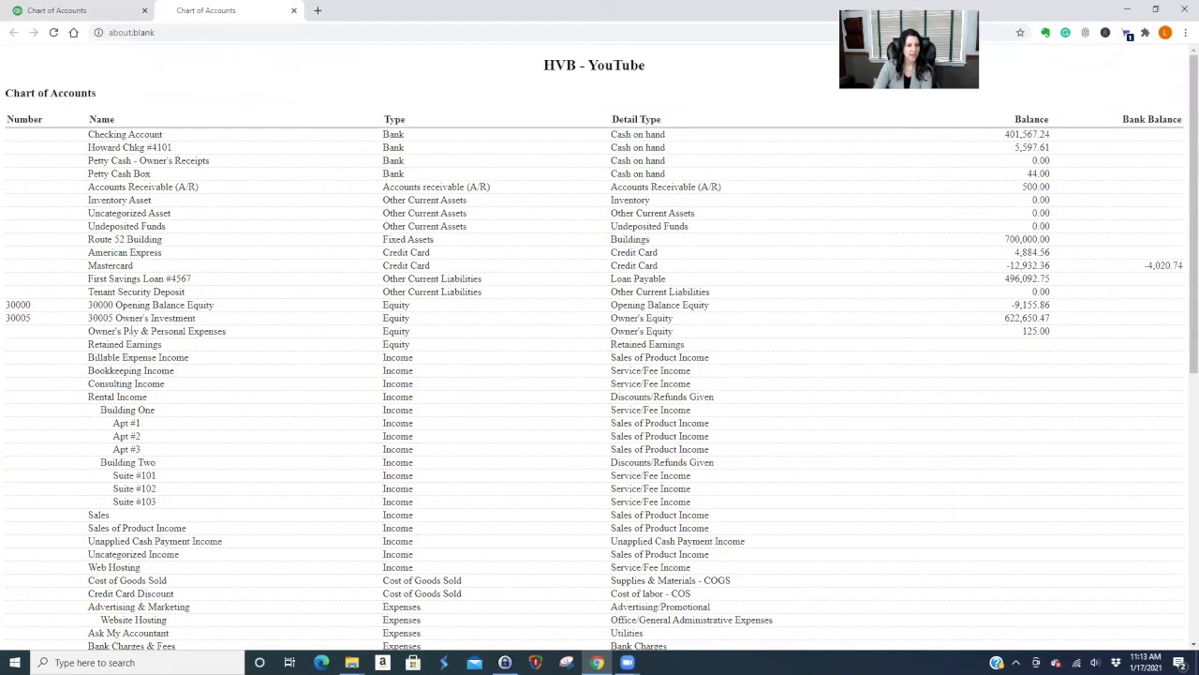
{"action": "scroll", "coordinate": [249, 584], "scroll_direction": "down", "scroll_amount": 3}
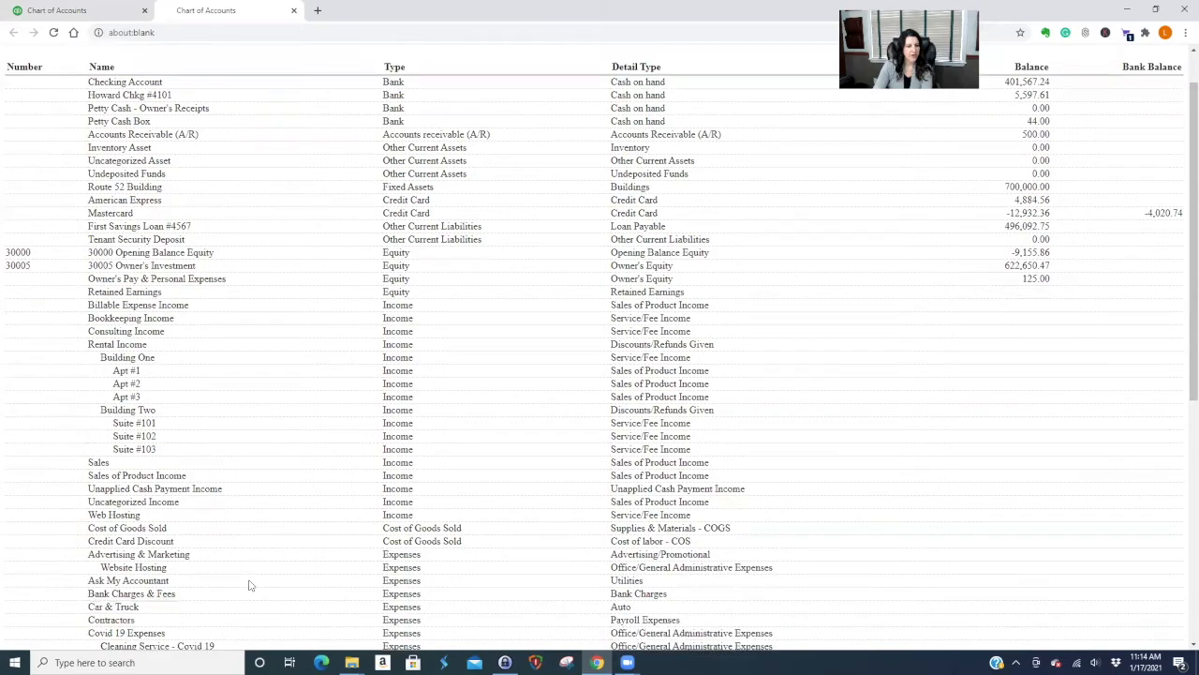
{"action": "scroll", "coordinate": [249, 584], "scroll_direction": "down", "scroll_amount": 3}
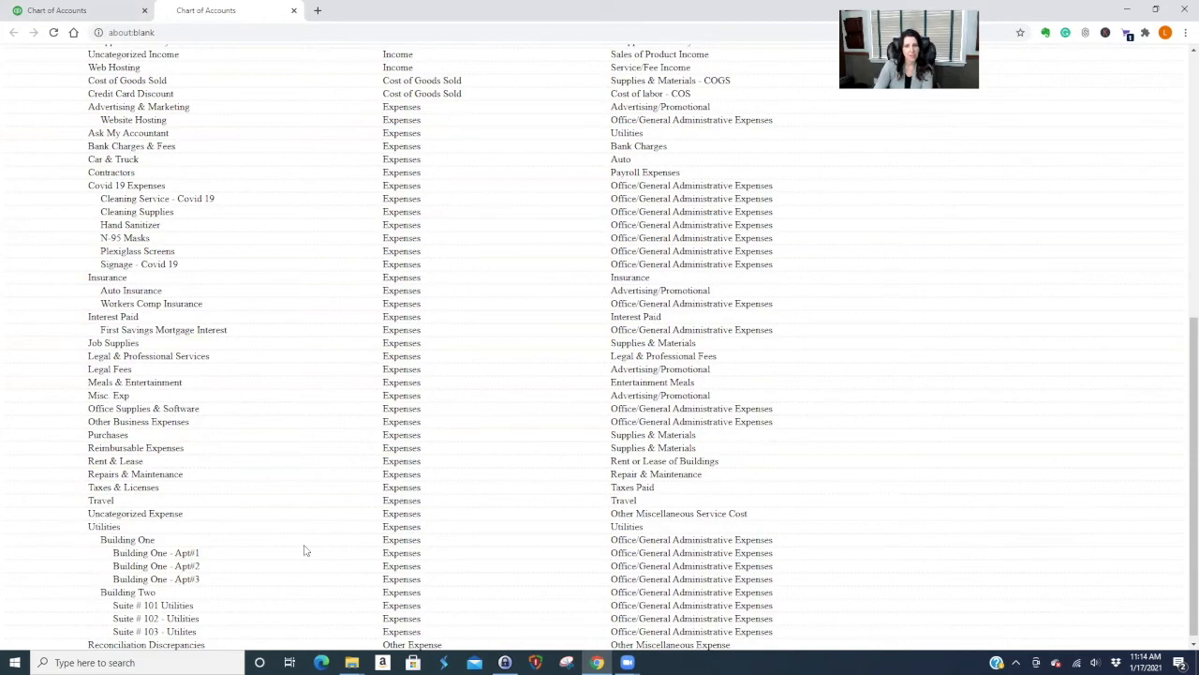
{"action": "scroll", "coordinate": [1052, 434], "scroll_direction": "up", "scroll_amount": 5}
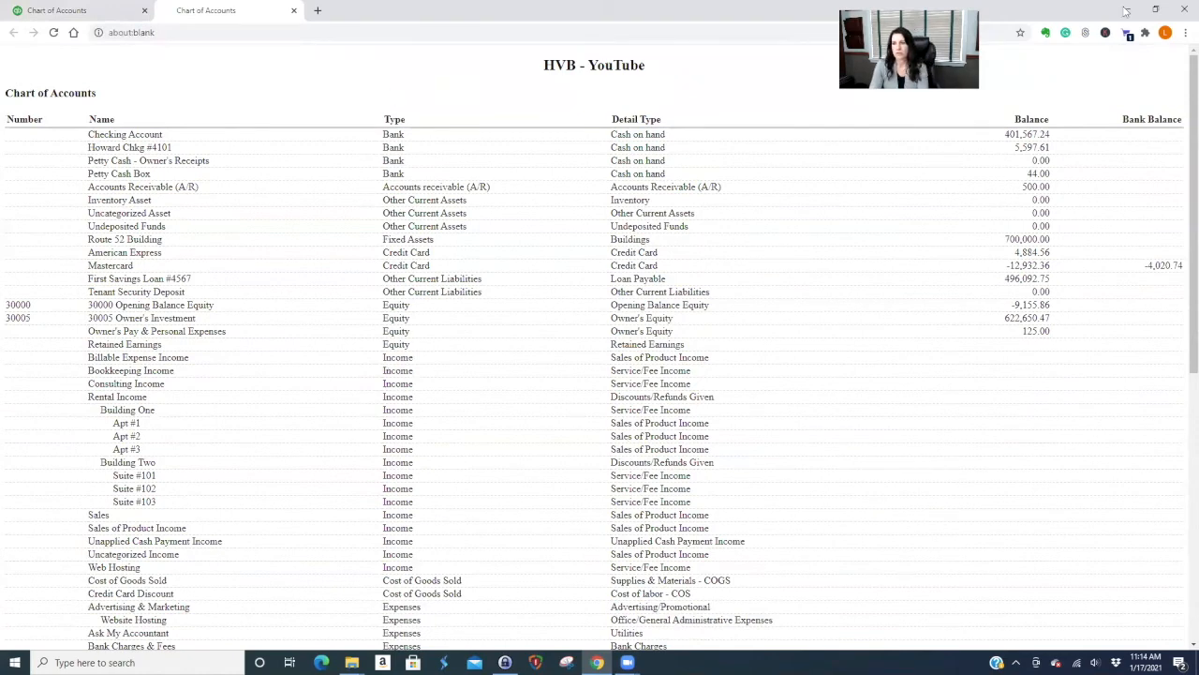
{"action": "left_click", "coordinate": [1183, 11]}
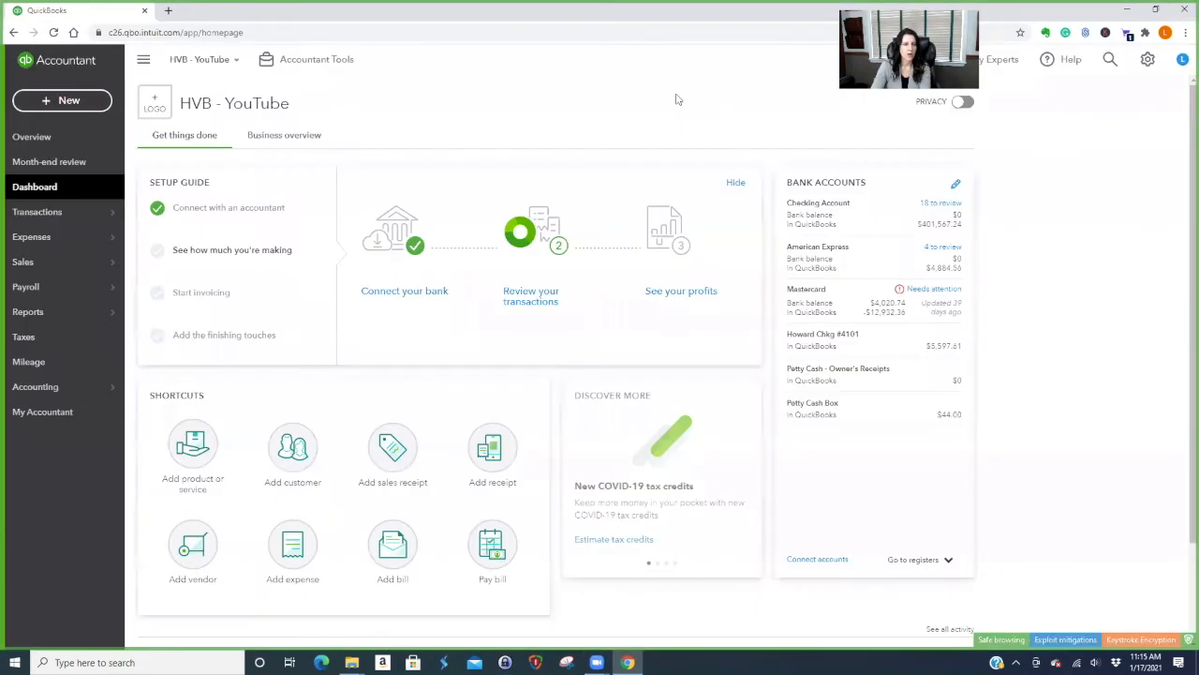
Start a new bank deposit and add a new customer as the payer.
{"action": "left_click", "coordinate": [47, 99]}
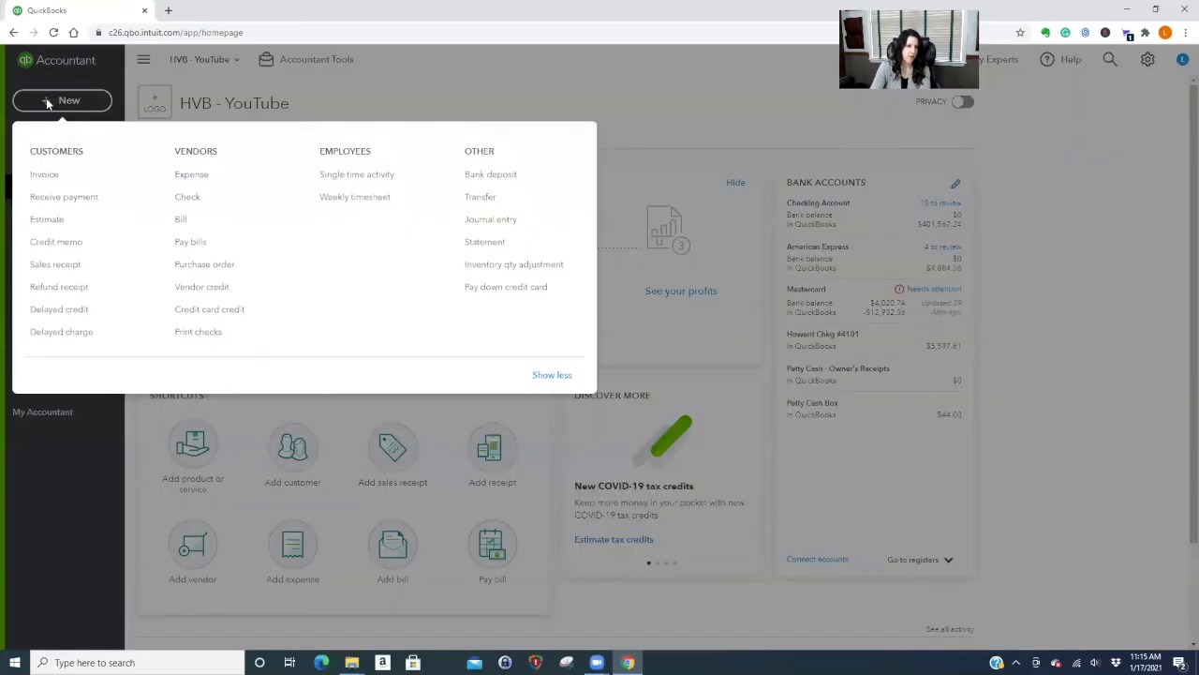
{"action": "left_click", "coordinate": [479, 176]}
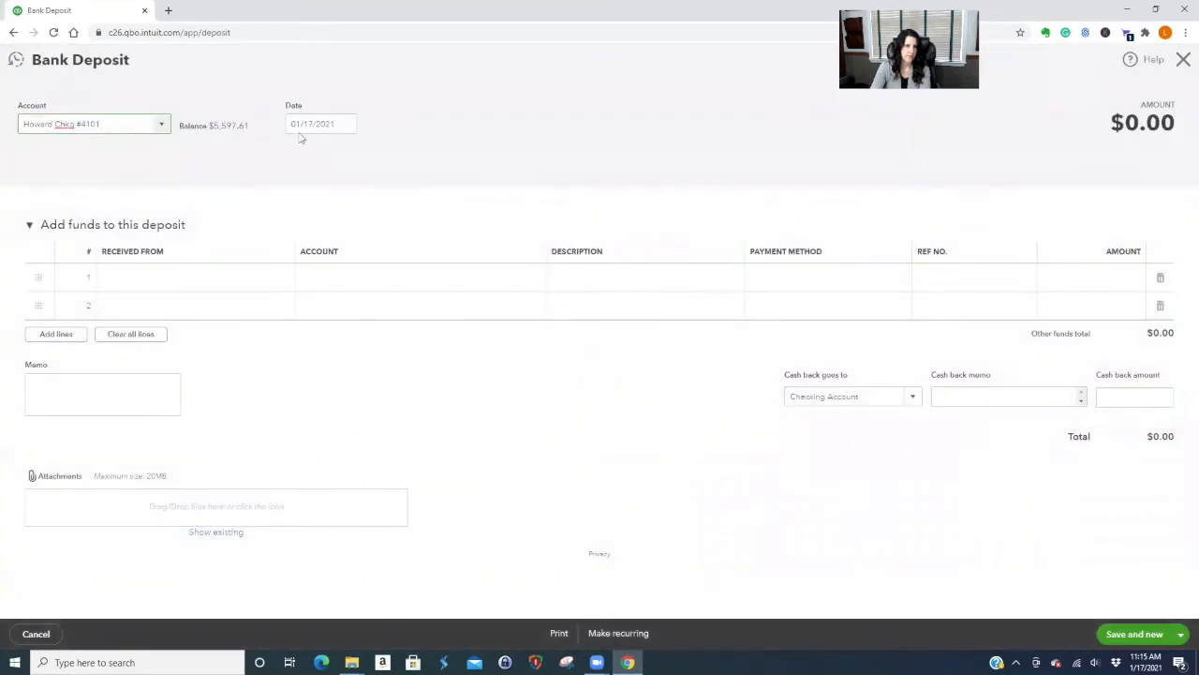
{"action": "left_click", "coordinate": [195, 326]}
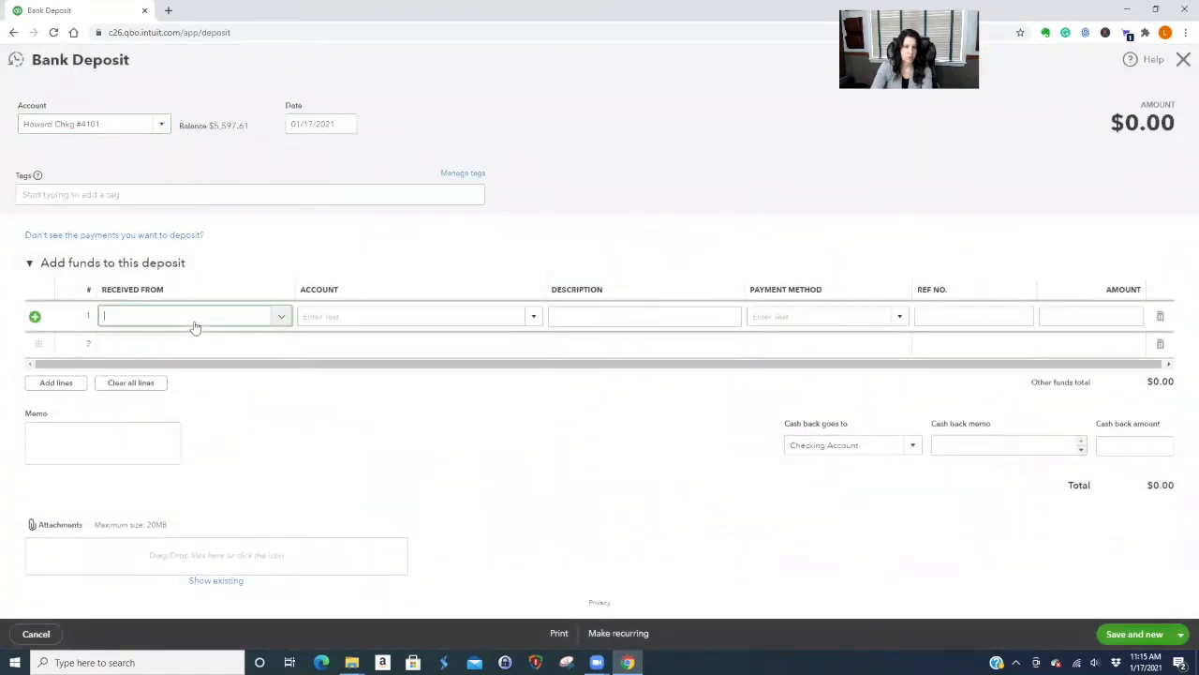
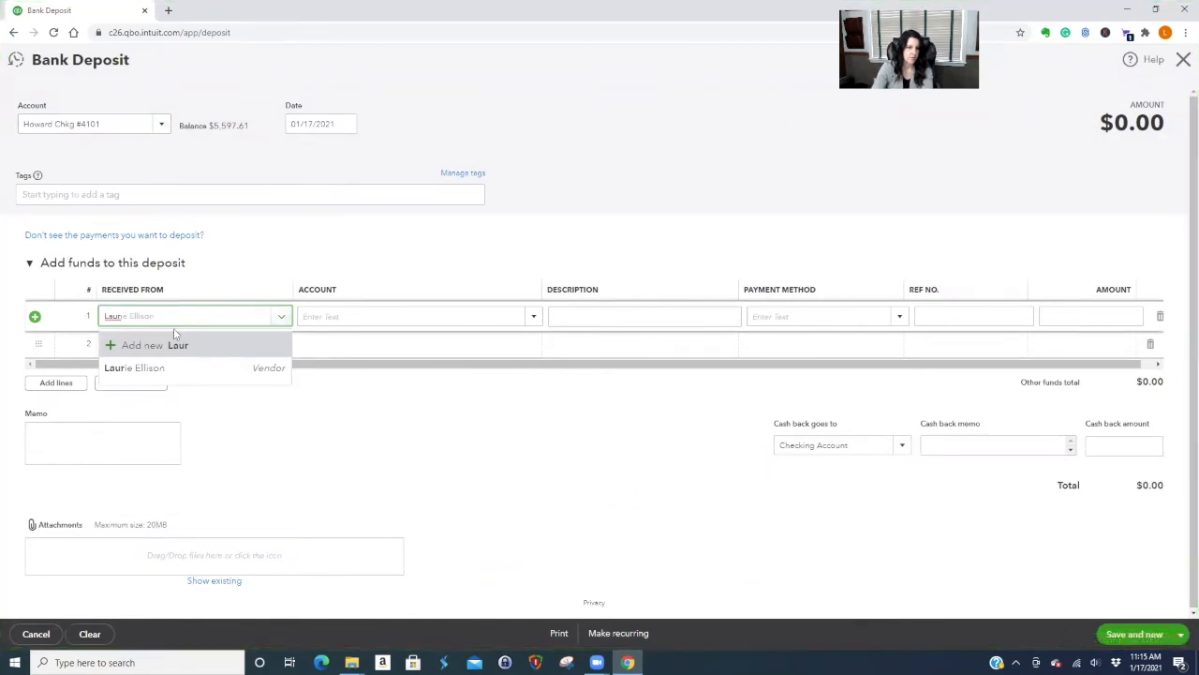
{"action": "left_click", "coordinate": [148, 345]}
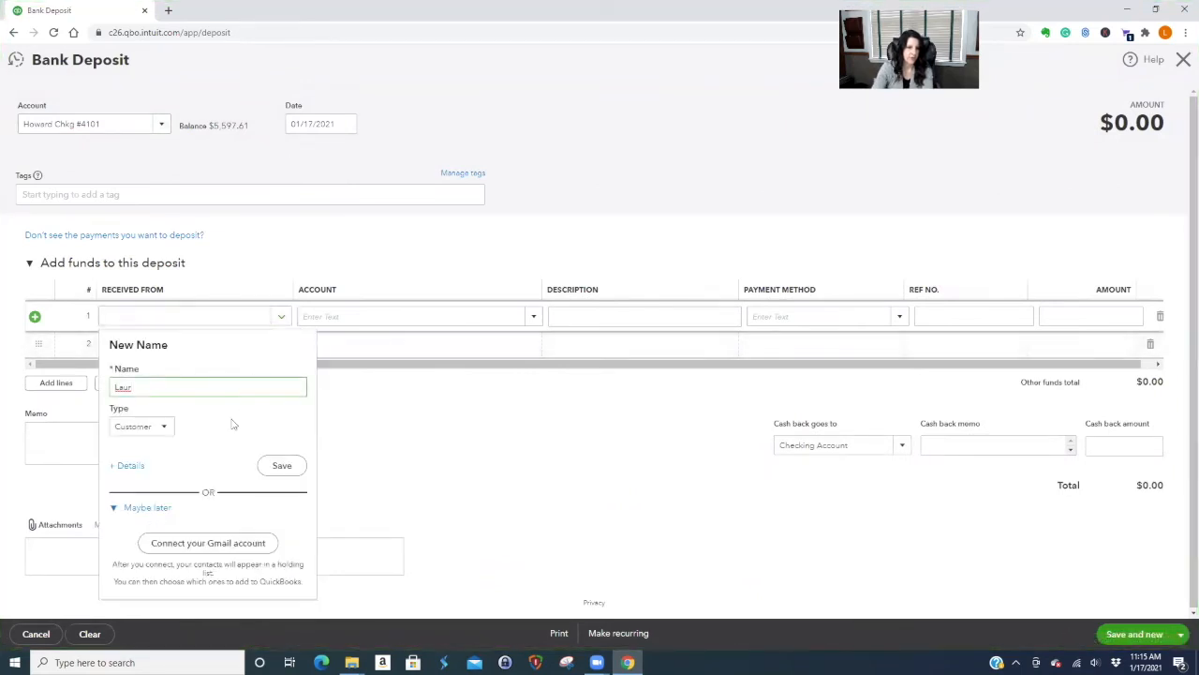
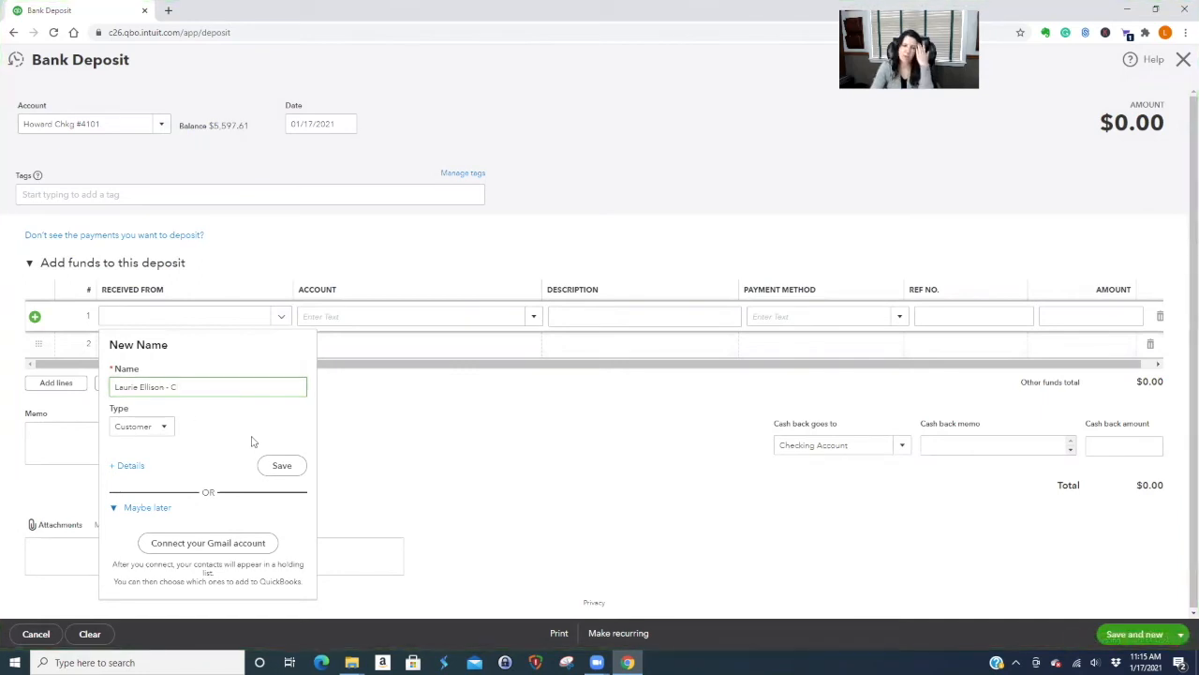
{"action": "left_click", "coordinate": [282, 467]}
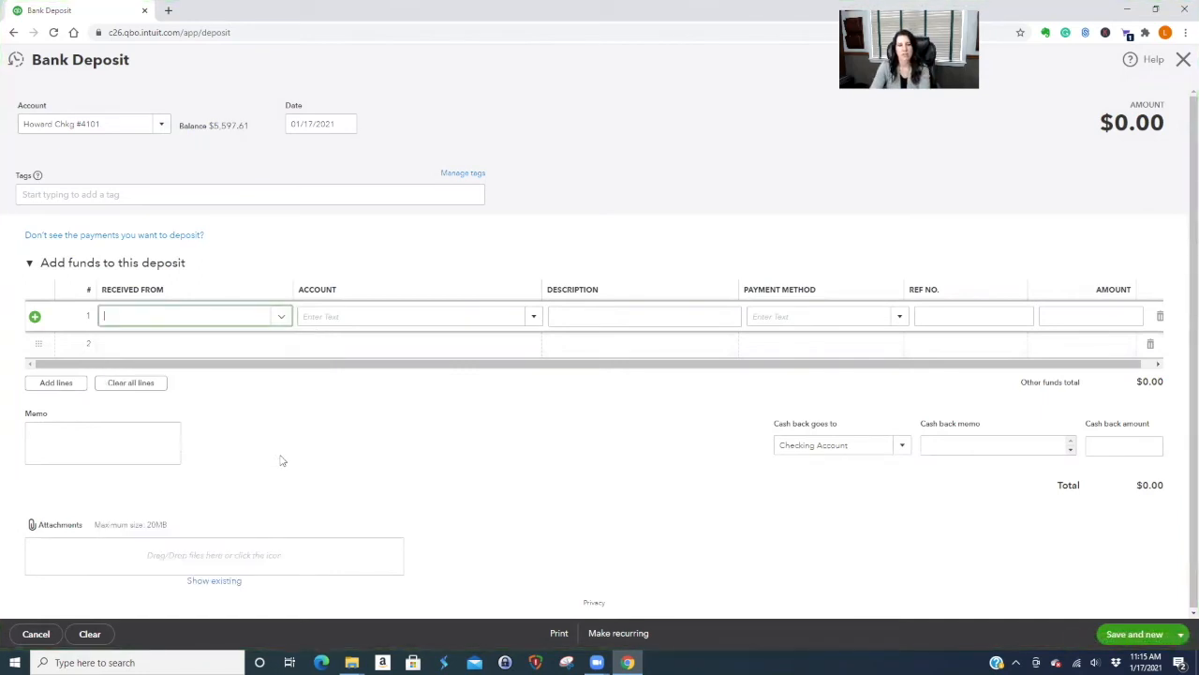
Post the deposit line to 30005 Owner's Investment for 1,000.00, then save and close.
{"action": "left_click", "coordinate": [324, 310]}
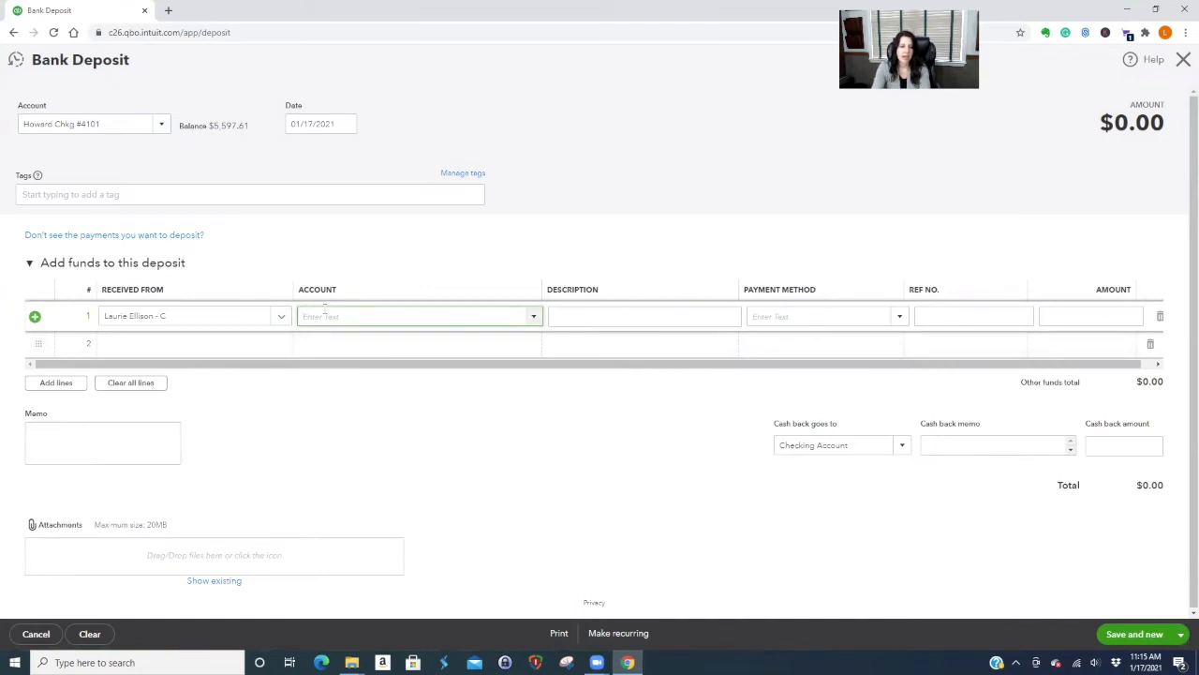
{"action": "type", "text": "30000 Opening Balance Equity"}
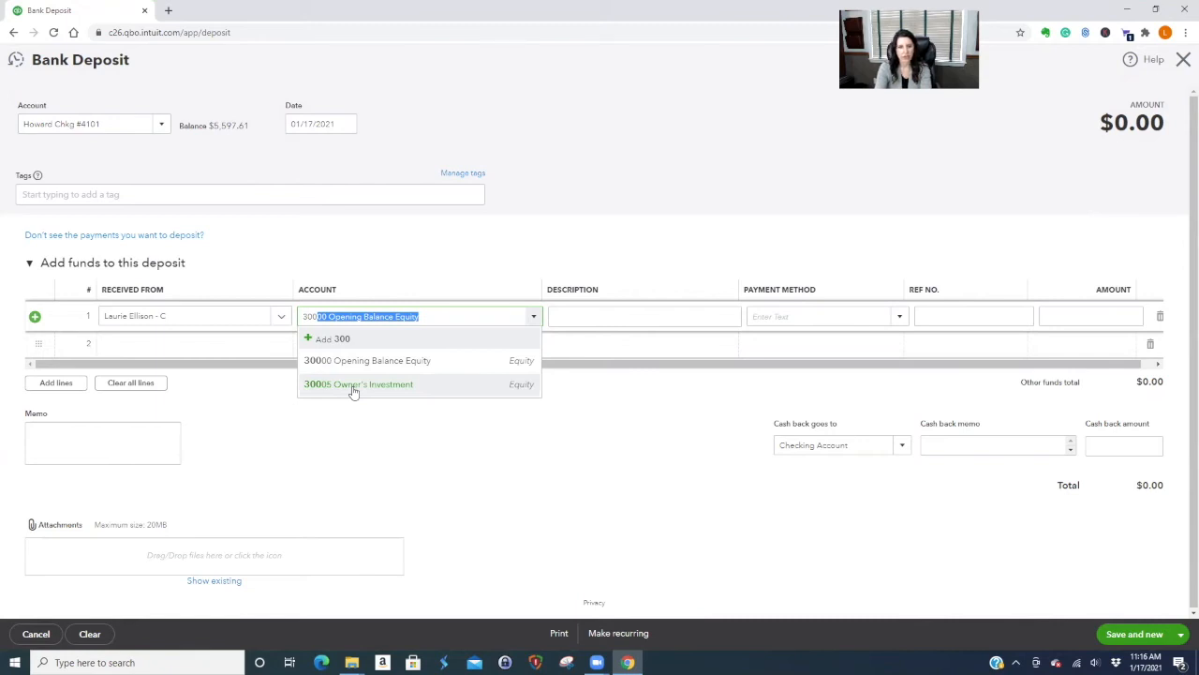
{"action": "left_click", "coordinate": [351, 390]}
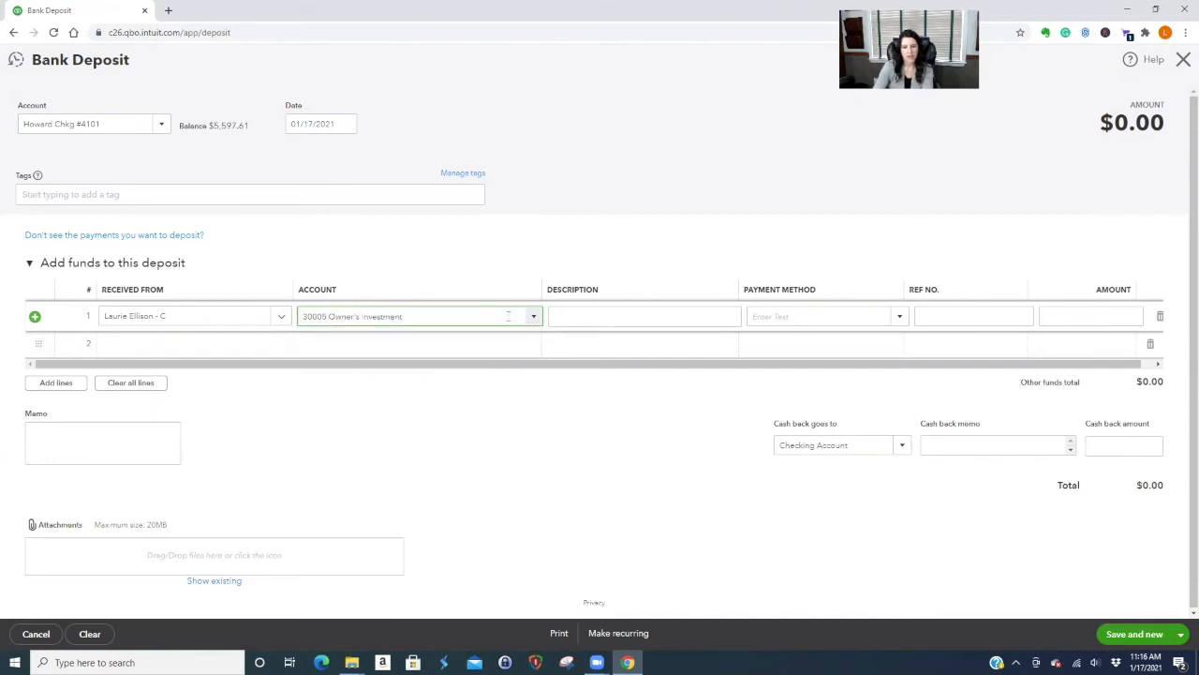
{"action": "left_click", "coordinate": [1114, 314]}
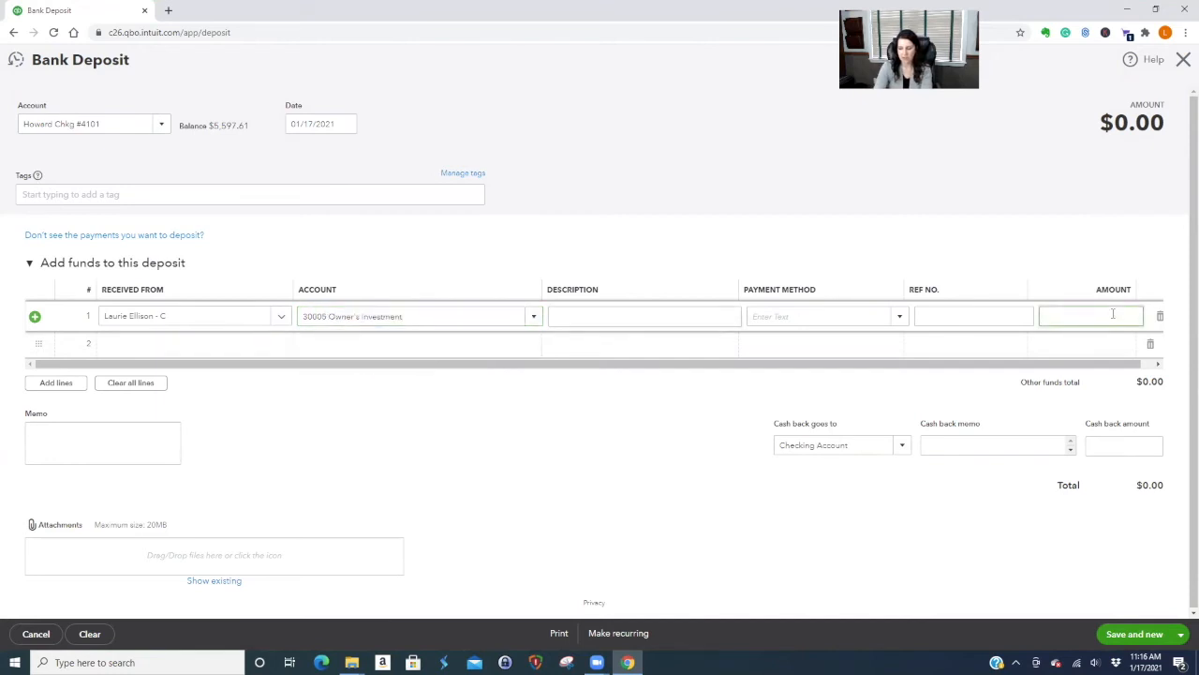
{"action": "type", "text": "1000"}
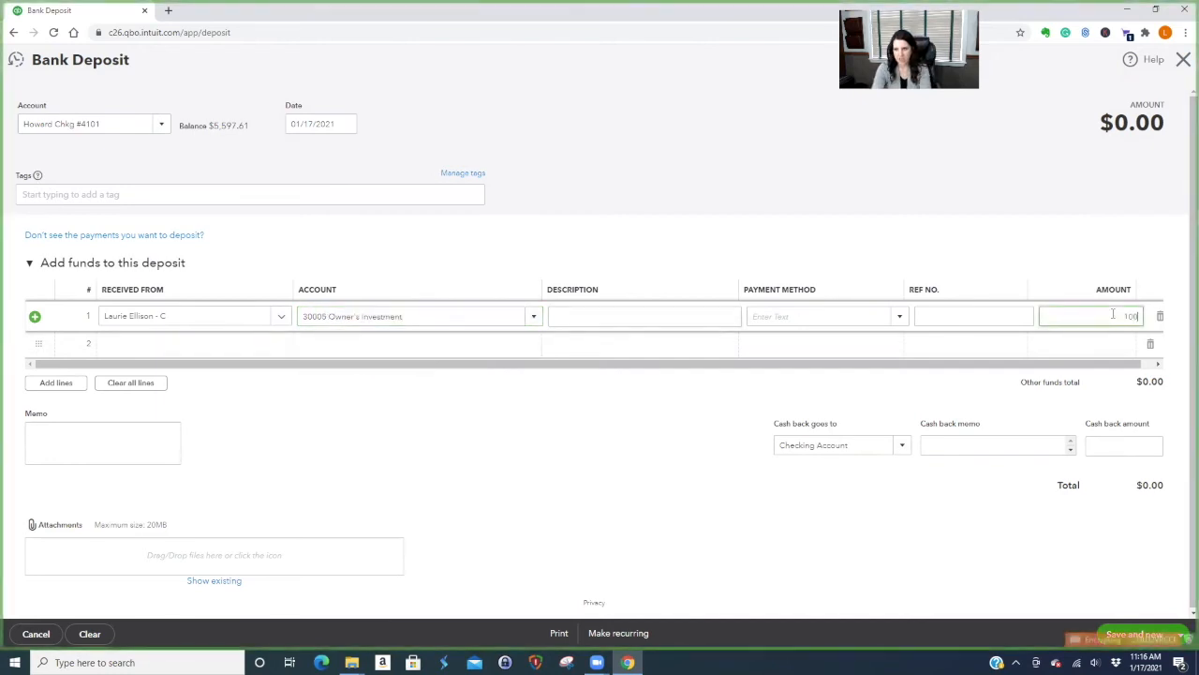
{"action": "left_click", "coordinate": [691, 312]}
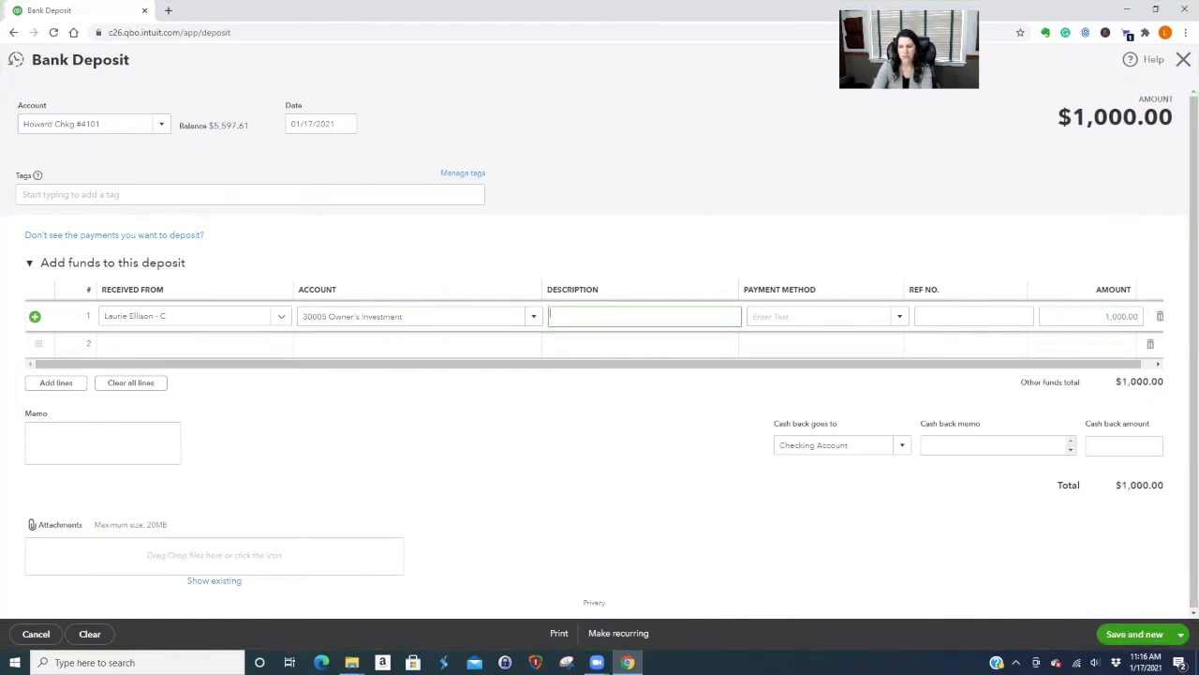
{"action": "left_click", "coordinate": [1180, 634]}
{"action": "left_click", "coordinate": [1117, 612]}
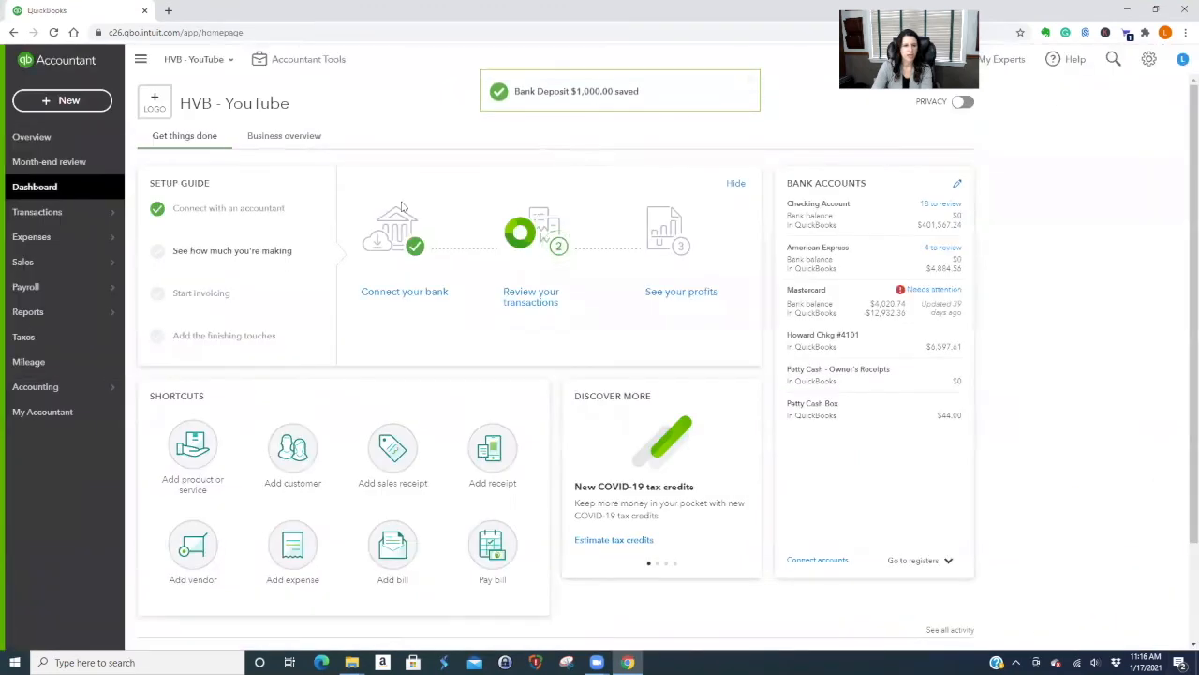
Run the Profit and Loss report from Favorites and collapse its income and expense rows to summary lines.
{"action": "left_click", "coordinate": [58, 312]}
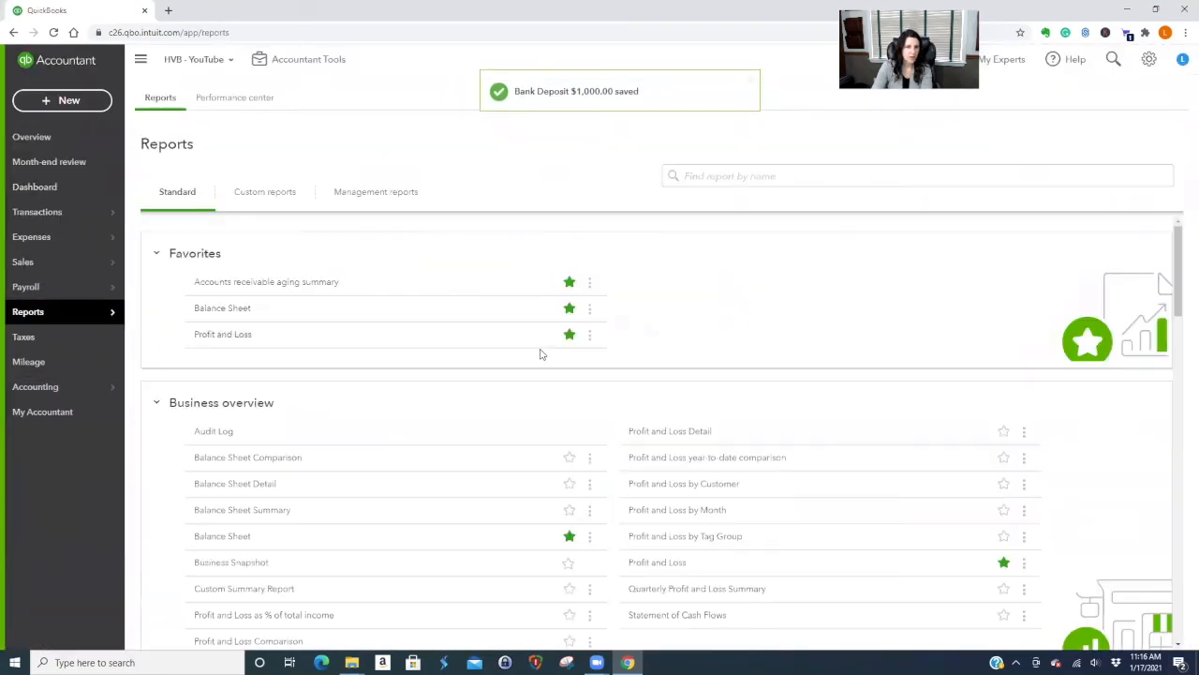
{"action": "left_click", "coordinate": [221, 337]}
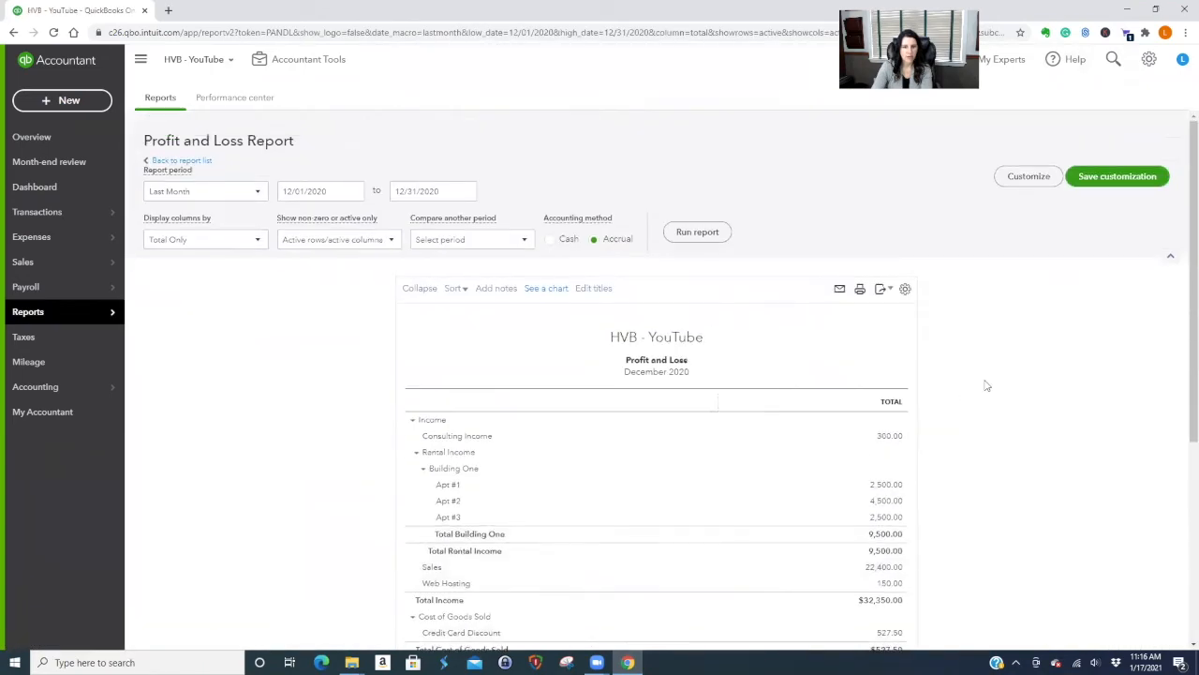
{"action": "left_click", "coordinate": [422, 290]}
{"action": "scroll", "coordinate": [1084, 415], "scroll_direction": "down", "scroll_amount": 3}
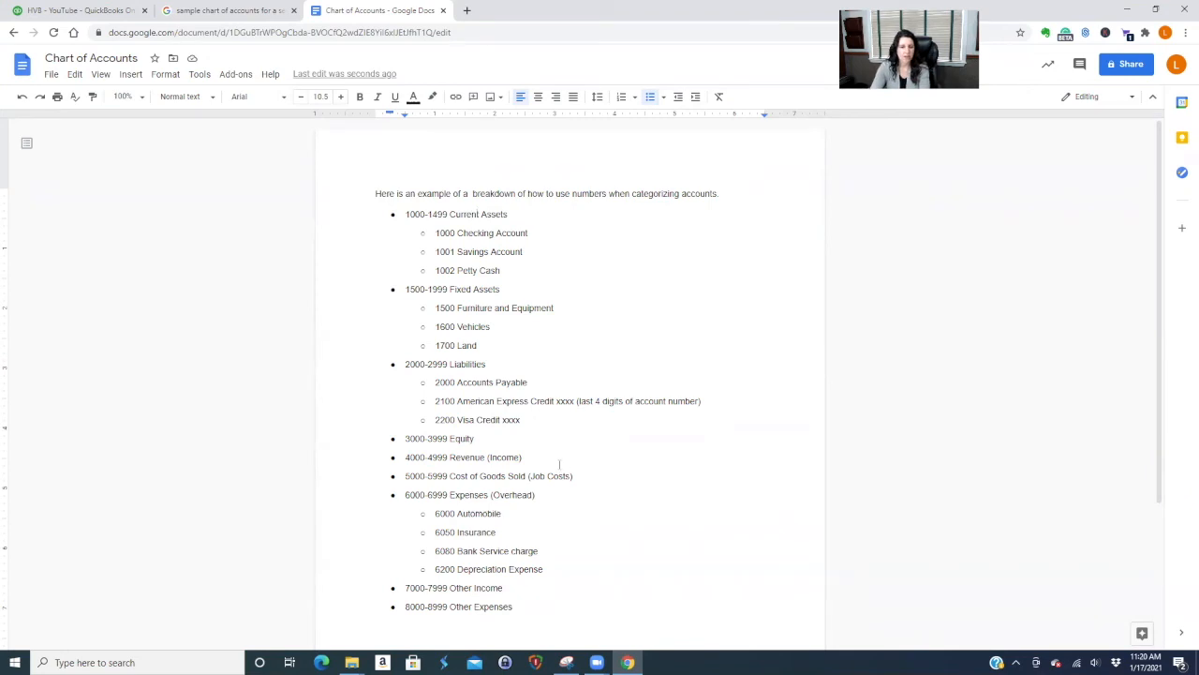
{"action": "scroll", "coordinate": [562, 460], "scroll_direction": "down", "scroll_amount": 1}
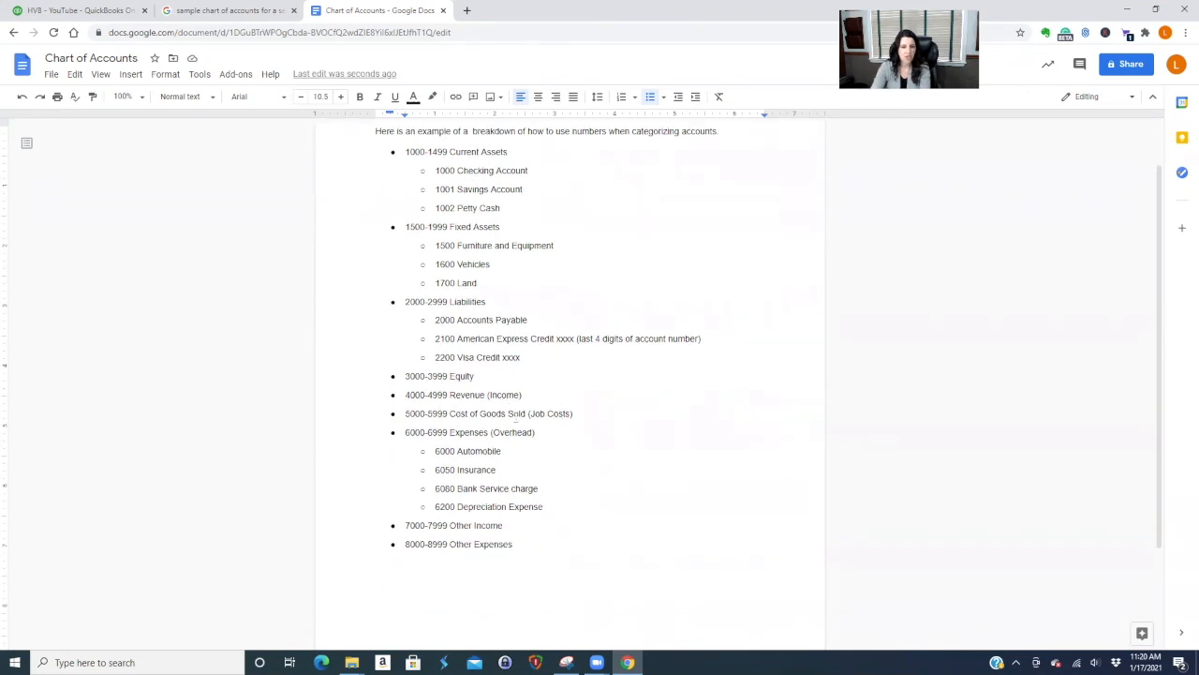